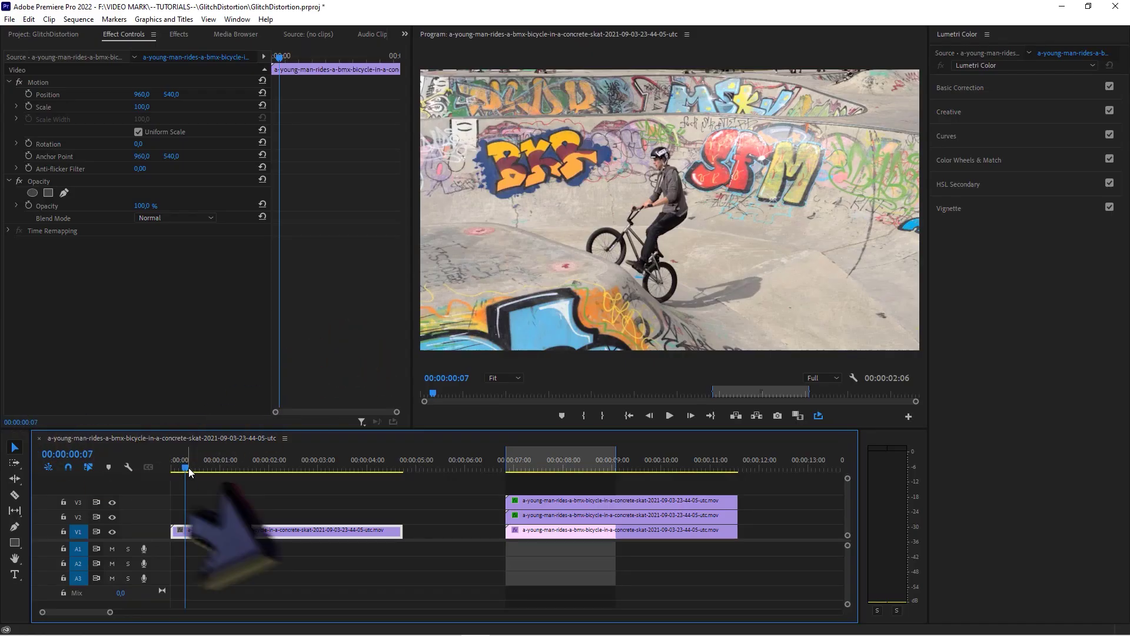
Select the V1 BMX clip and park the playhead at 00:00:00:14, with the rider airborne
click(295, 506)
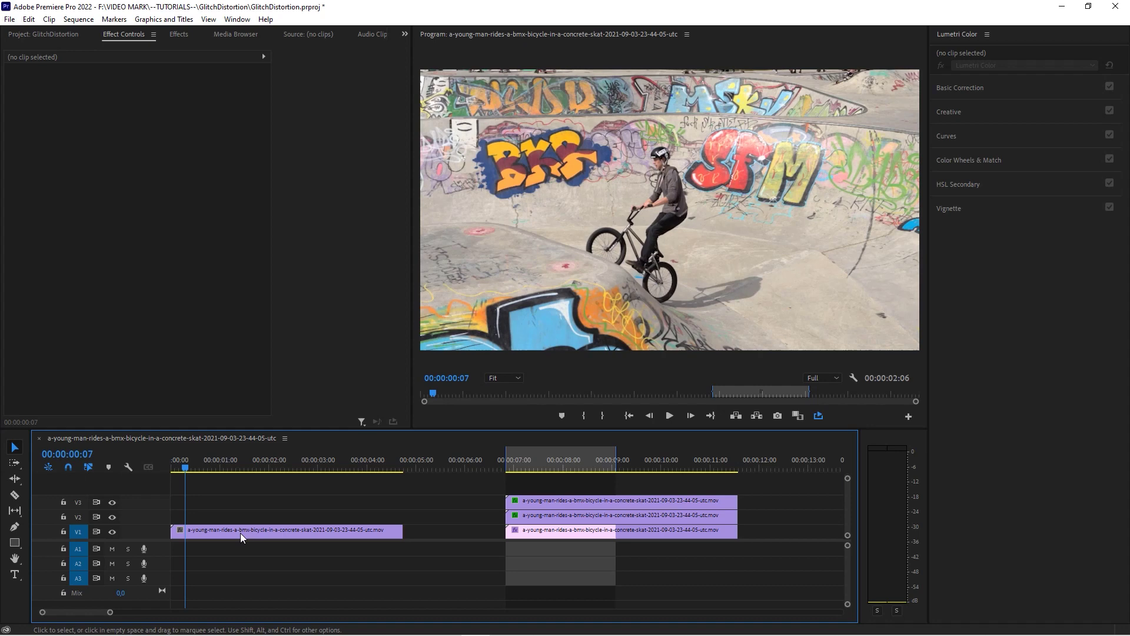
click(240, 532)
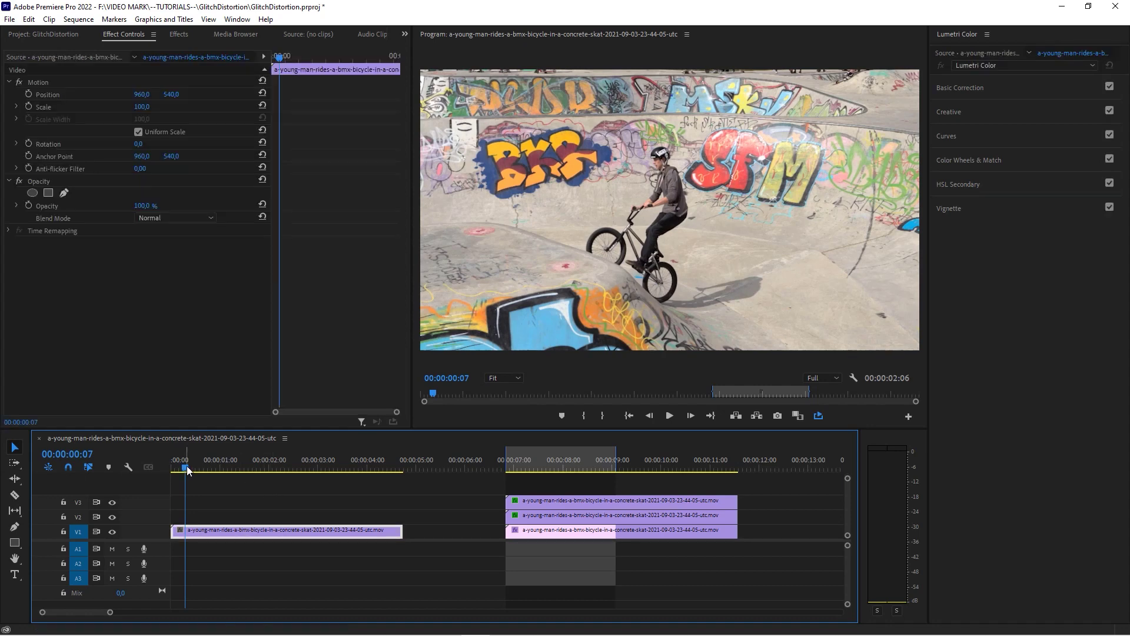
drag(186, 465, 206, 467)
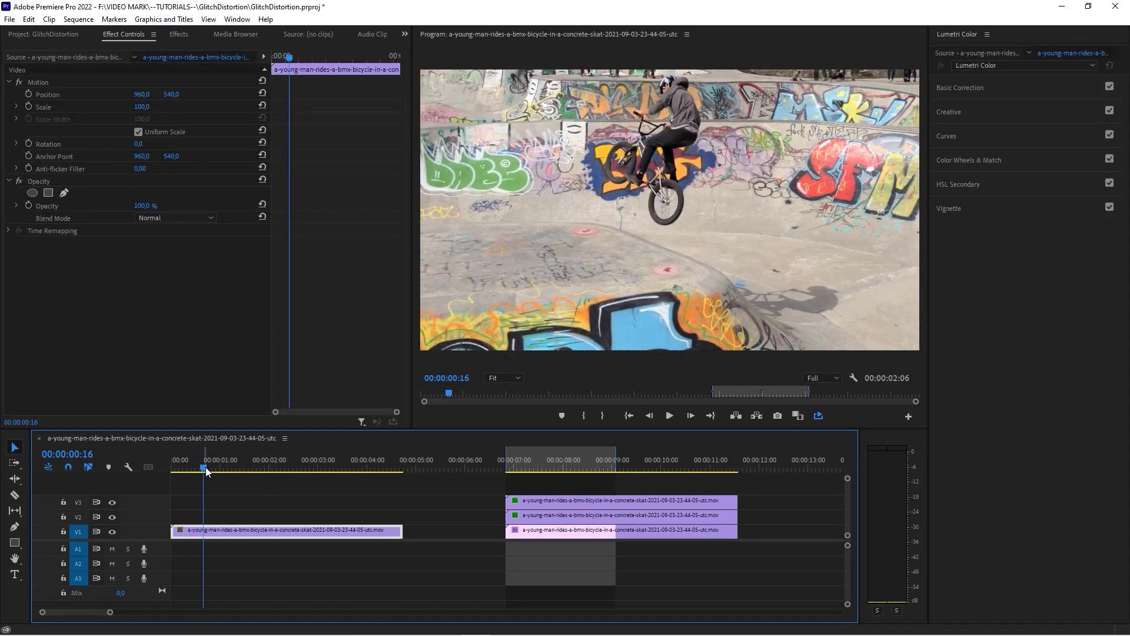
mouse_move(203, 470)
mouse_down()
mouse_move(223, 472)
mouse_move(199, 469)
mouse_up()
click(235, 485)
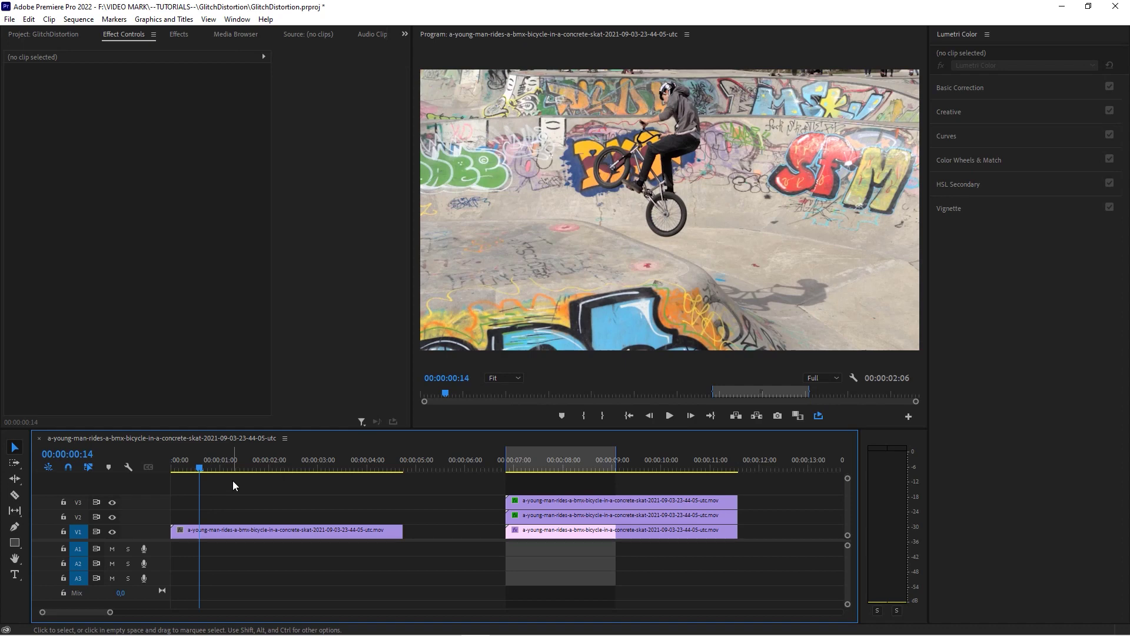
click(225, 529)
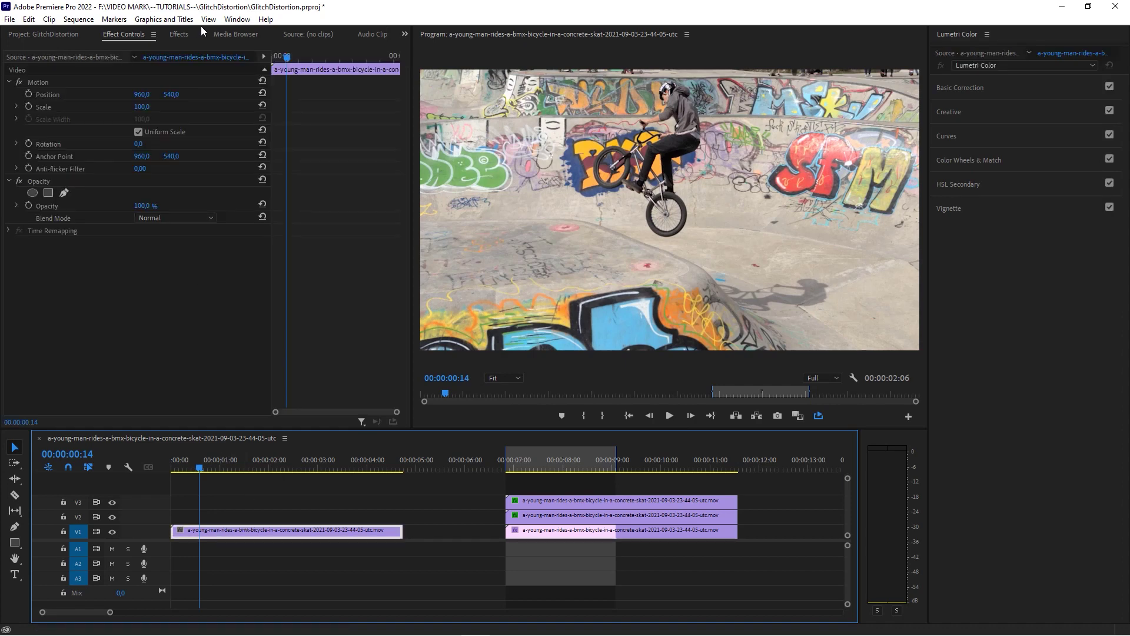
Replace the old offset effects search with 'rgb' and pick Color Balance (RGB)
click(175, 35)
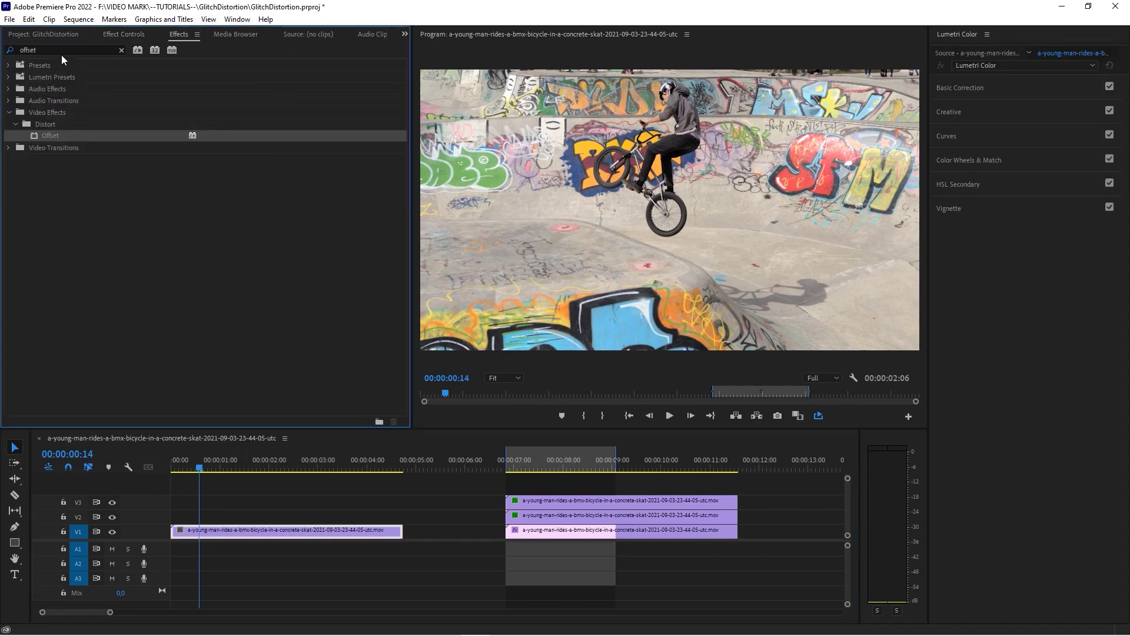
click(122, 50)
text(rgb)
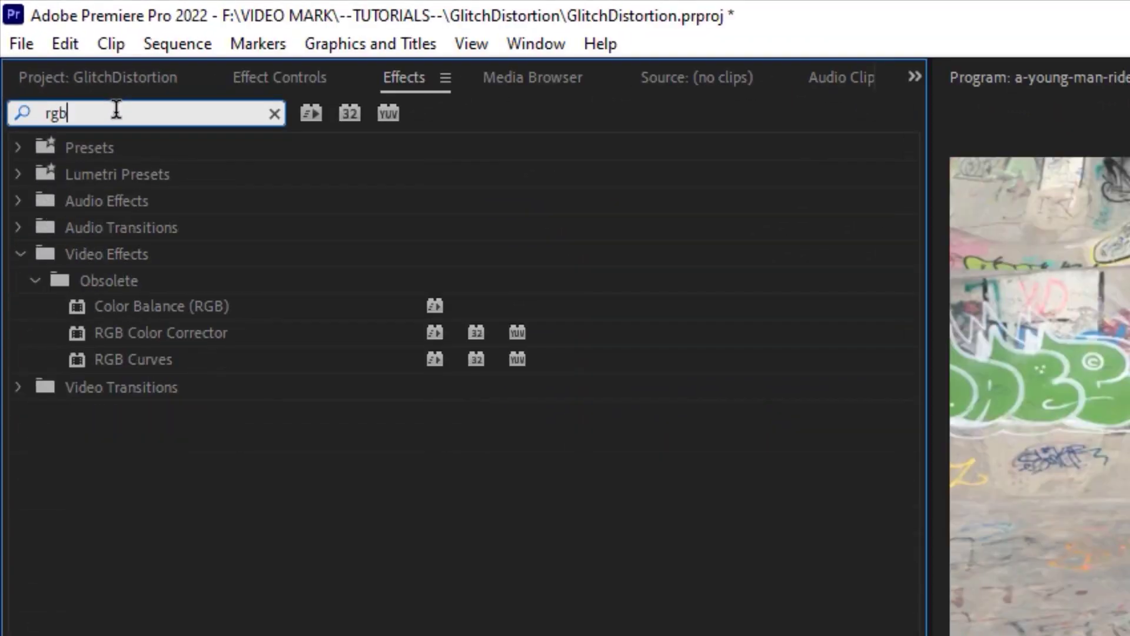
click(152, 307)
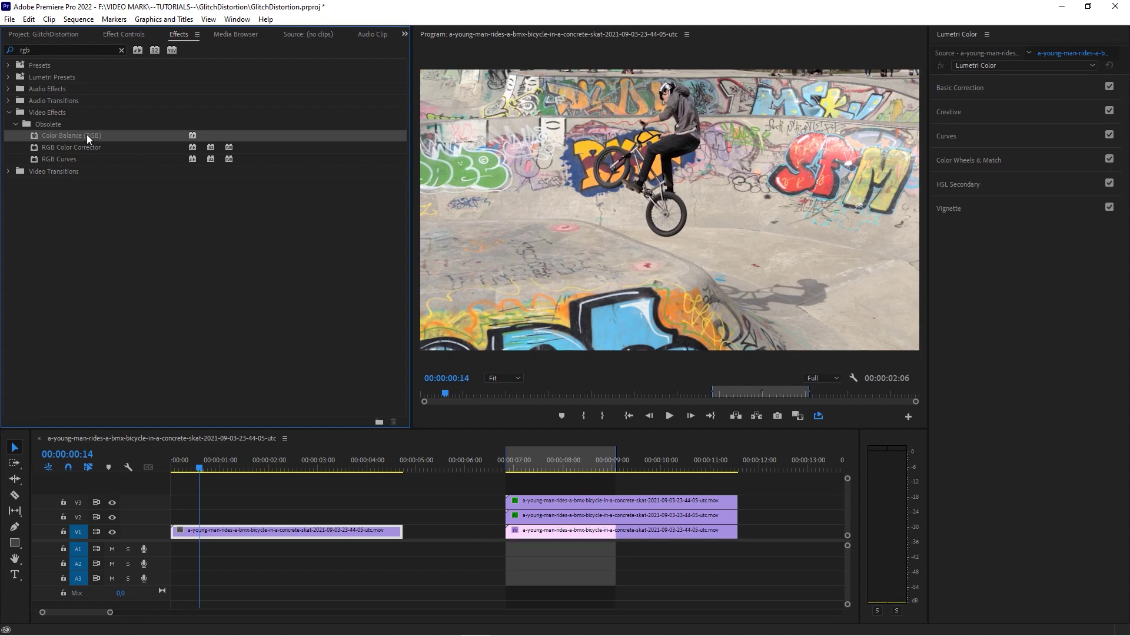
Apply Color Balance (RGB) to the V1 clip with Green and Blue at 0, leaving red only
drag(86, 135, 252, 534)
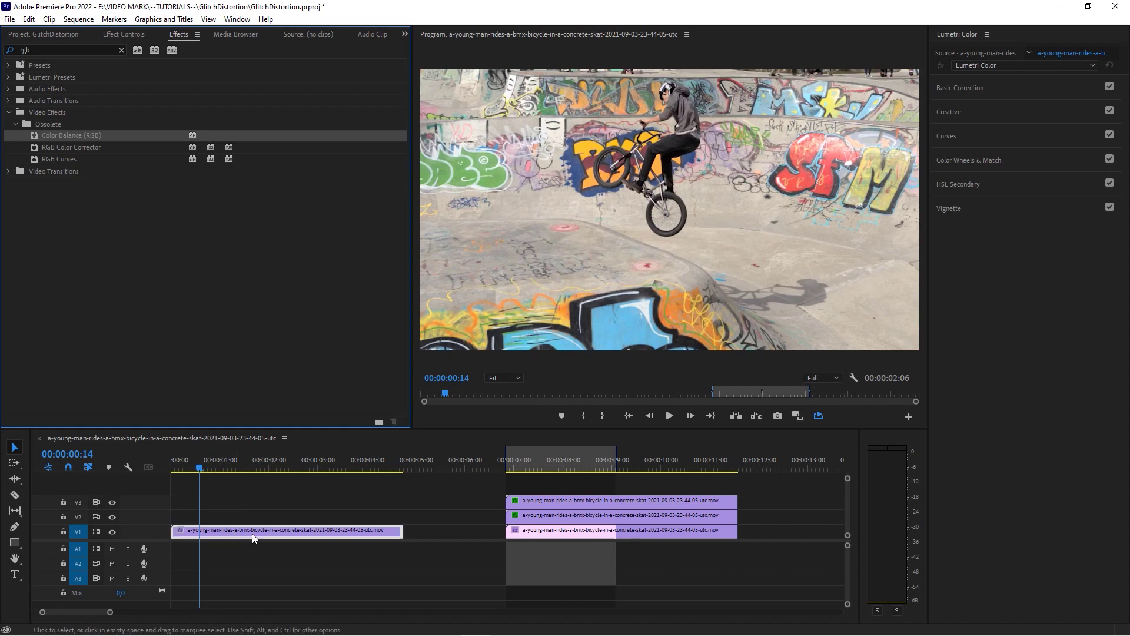
click(127, 34)
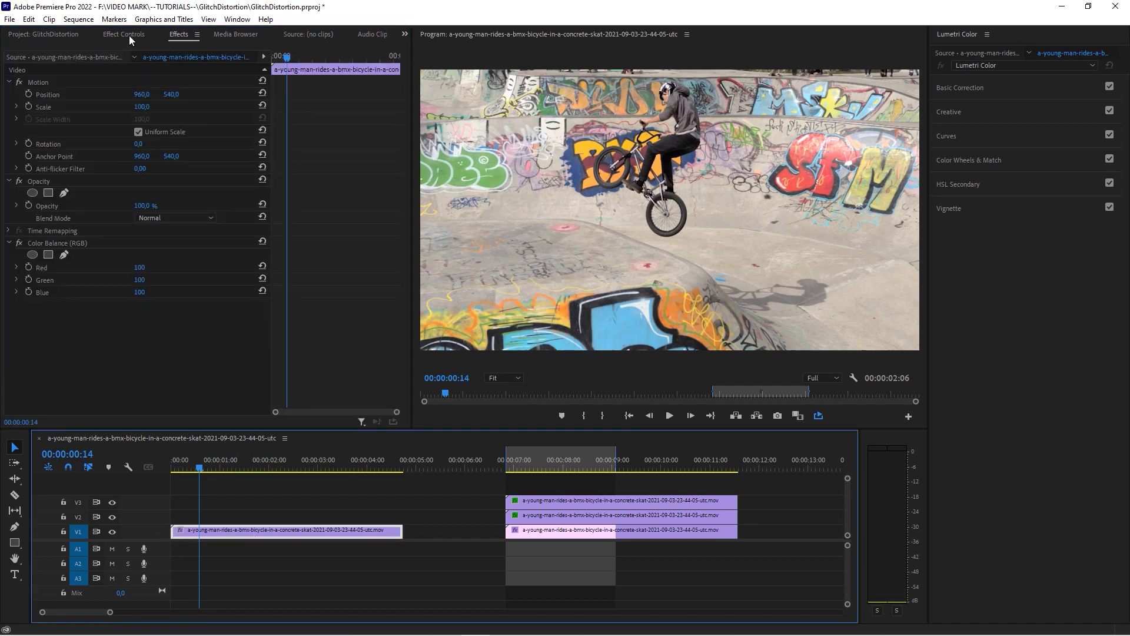
click(139, 279)
text(0)
key(Return)
click(139, 292)
text(0)
key(Return)
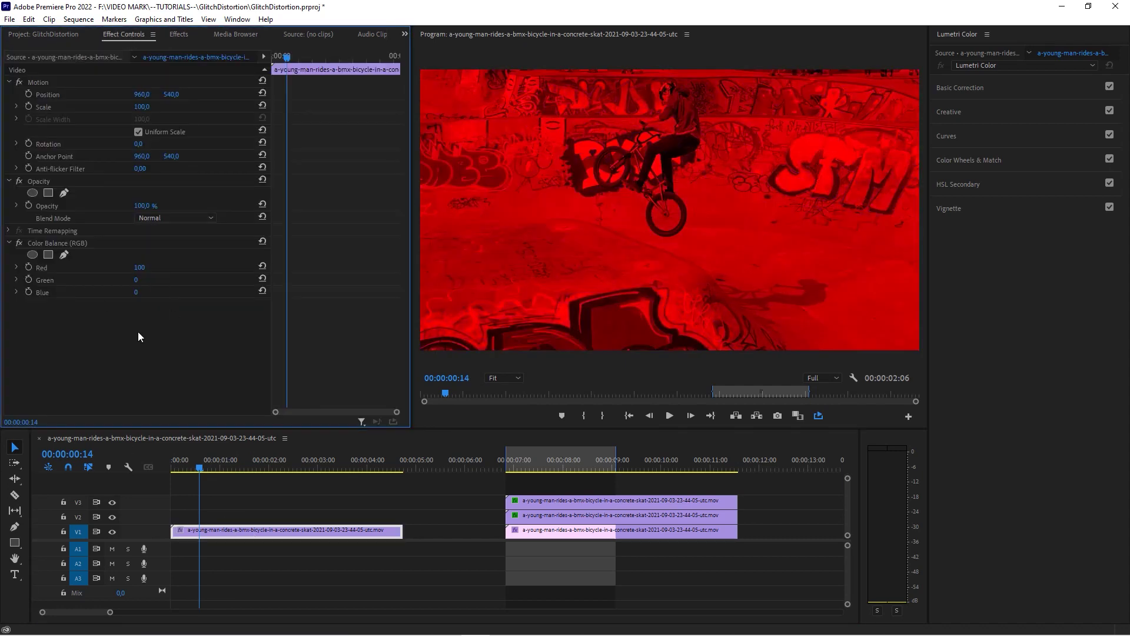
Duplicate the red clip onto V2 and make it green-only: Red 0, Green 100
click(233, 520)
mouse_move(233, 526)
mouse_down()
mouse_move(222, 532)
mouse_move(234, 520)
mouse_up()
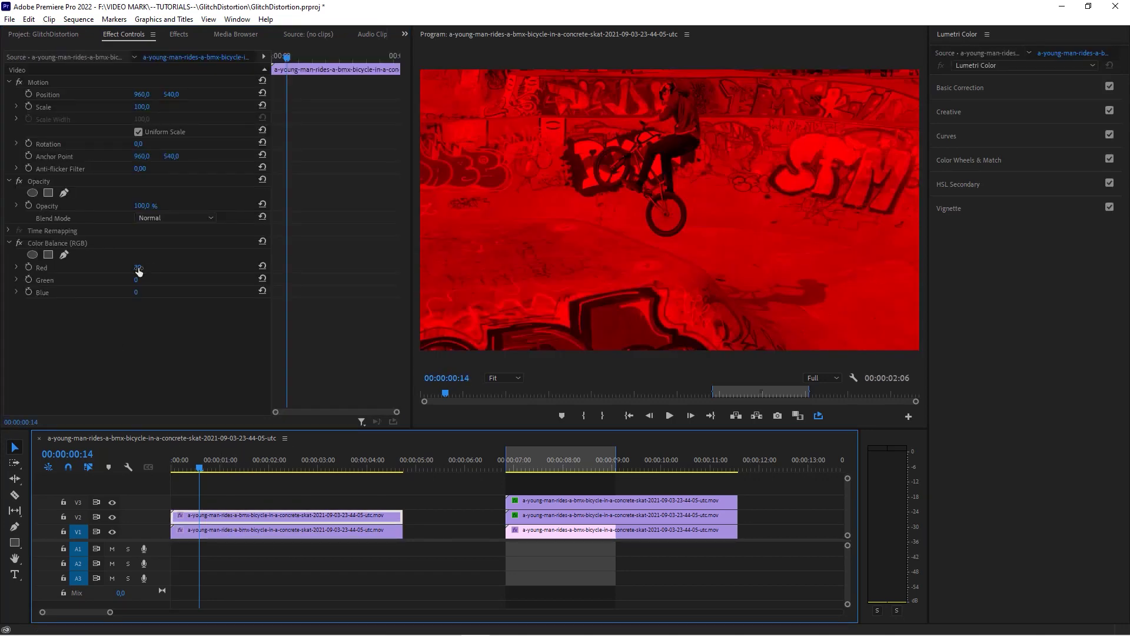
click(138, 267)
text(0)
key(Return)
click(139, 280)
text(1)
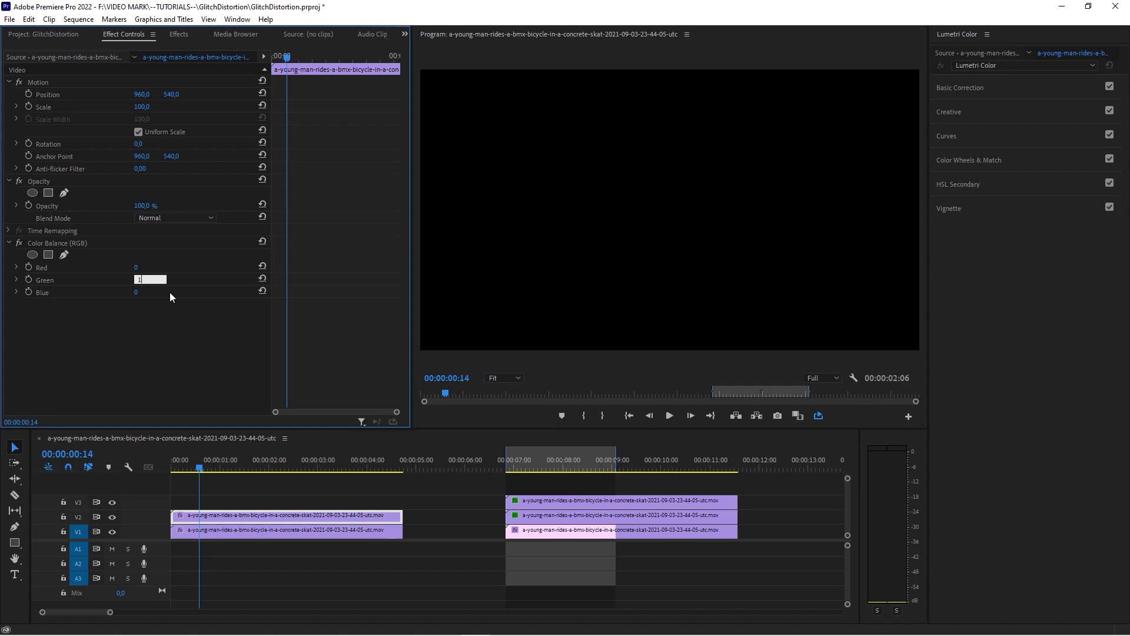
text(00)
key(Return)
Duplicate onto V3 and make that copy blue-only: Green 0, Blue 100
click(231, 516)
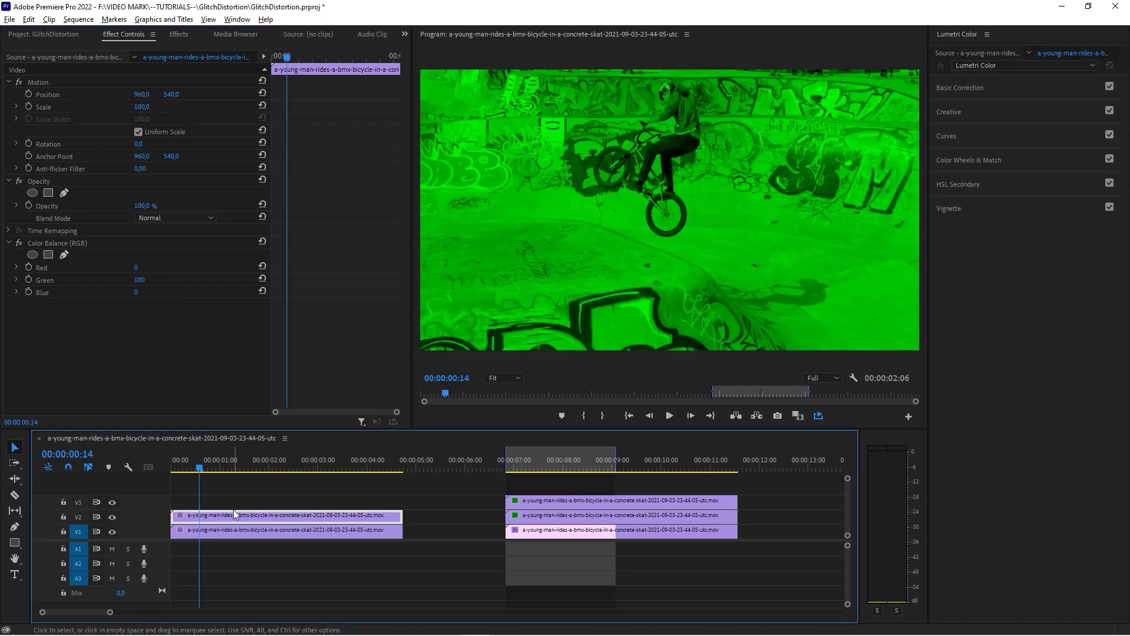
drag(233, 510, 238, 505)
drag(138, 281, 157, 295)
click(139, 293)
text(100)
key(Return)
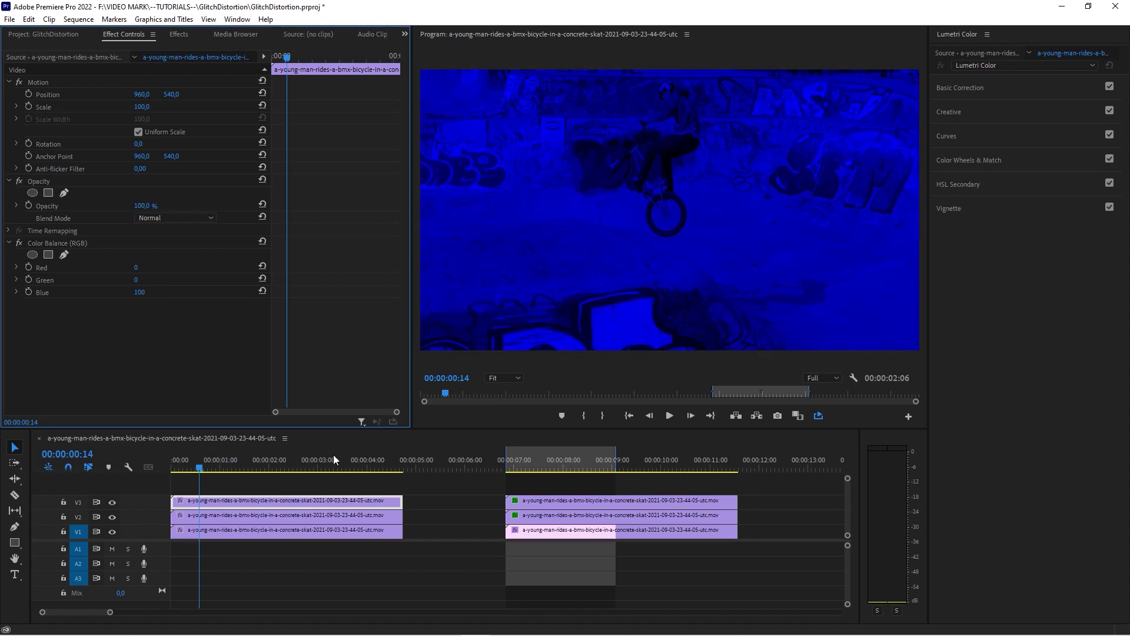
click(230, 500)
Set the Opacity blend mode to Screen on the blue V3 and green V2 clips
click(200, 218)
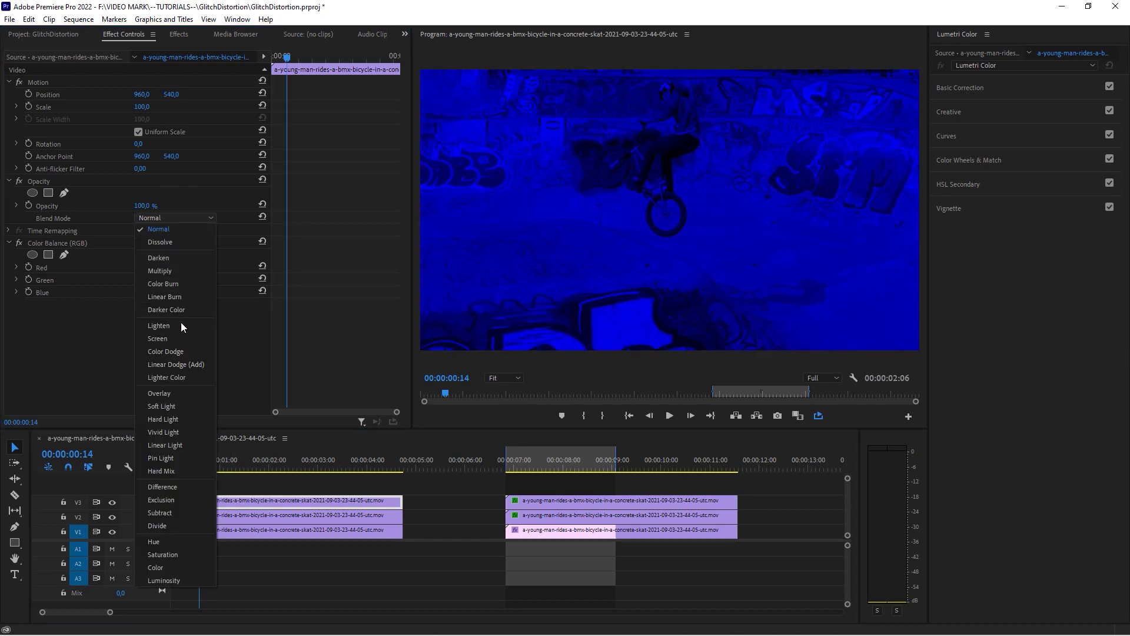
click(179, 336)
click(264, 514)
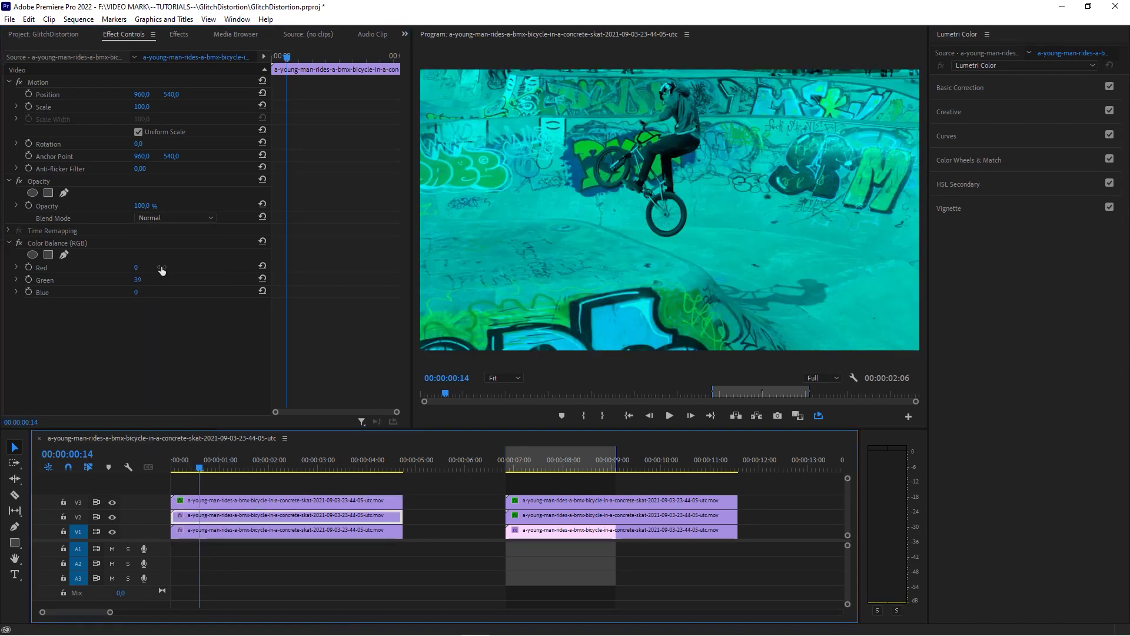
click(169, 220)
click(179, 338)
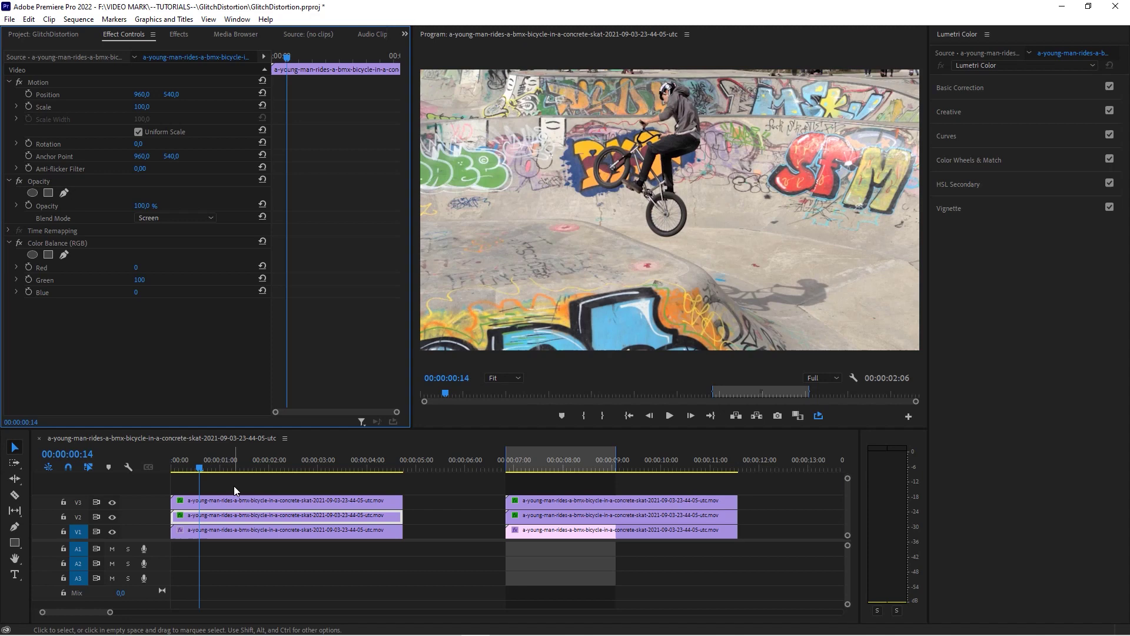
Try shifting the blue V3 layer's Position X to the right, then undo it
click(218, 503)
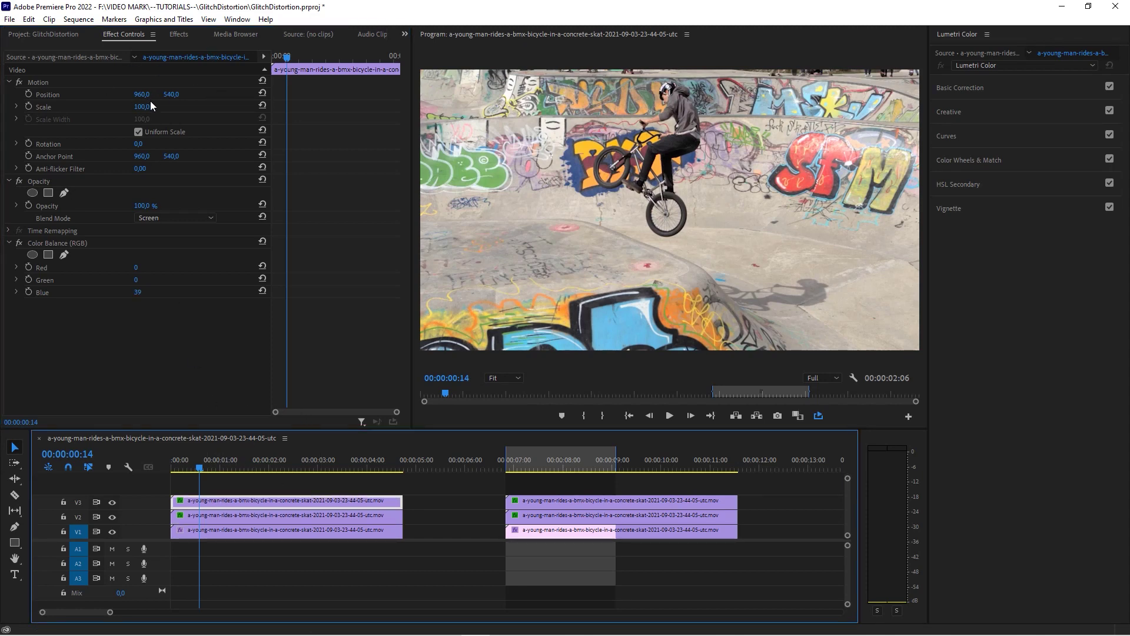
drag(147, 95, 202, 94)
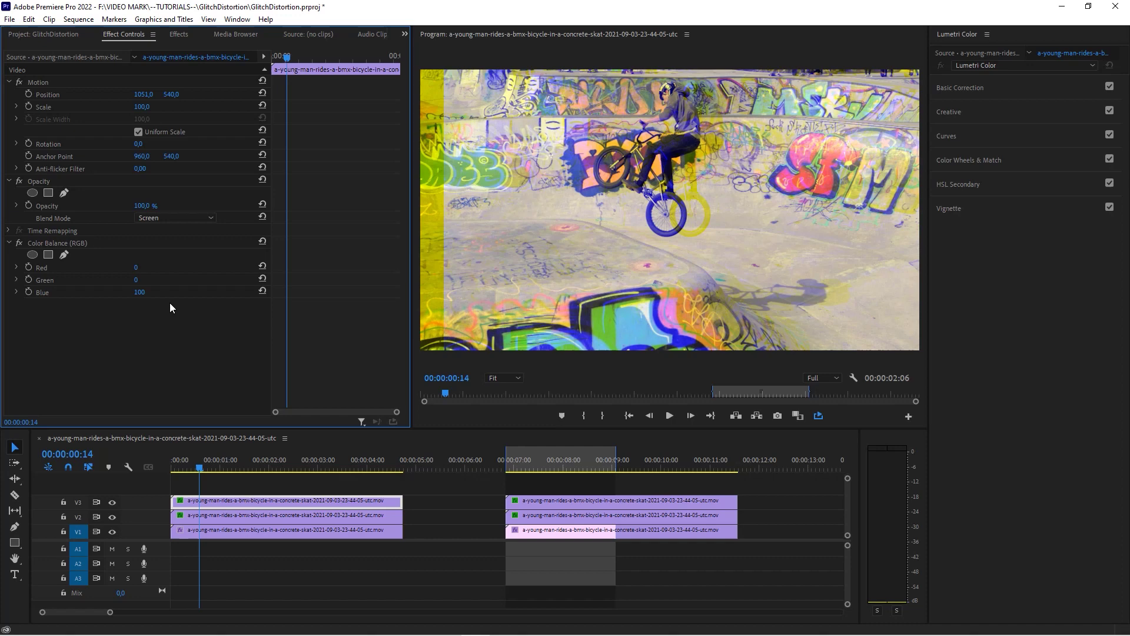
key(ctrl+z)
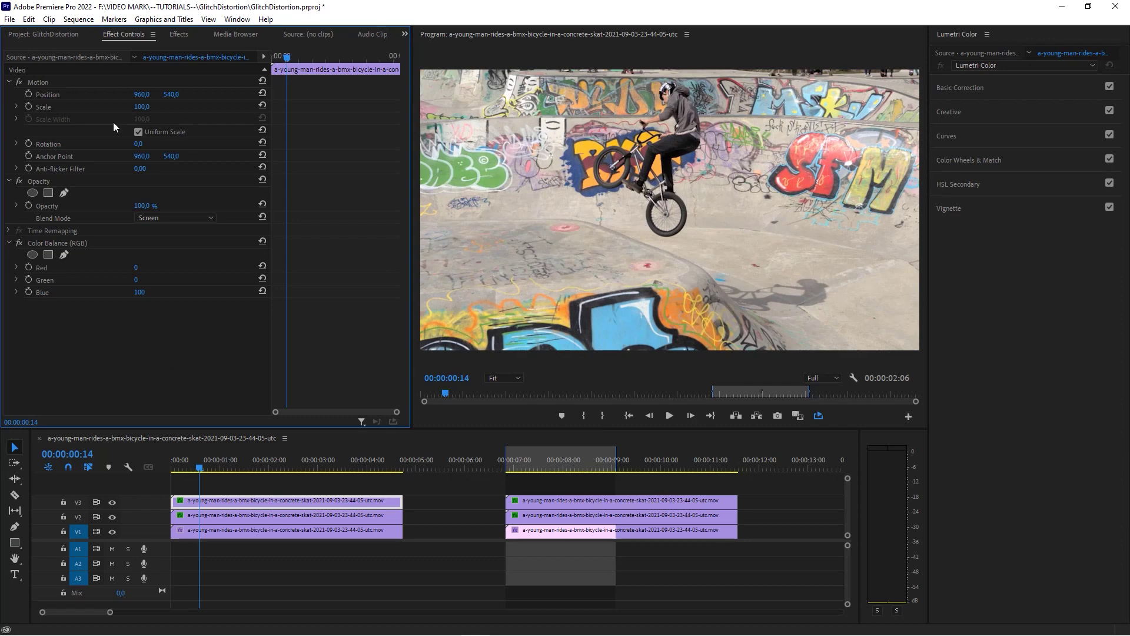
Search the effects for 'offset' and add the Offset effect to the blue layer
click(186, 37)
click(10, 46)
text(o)
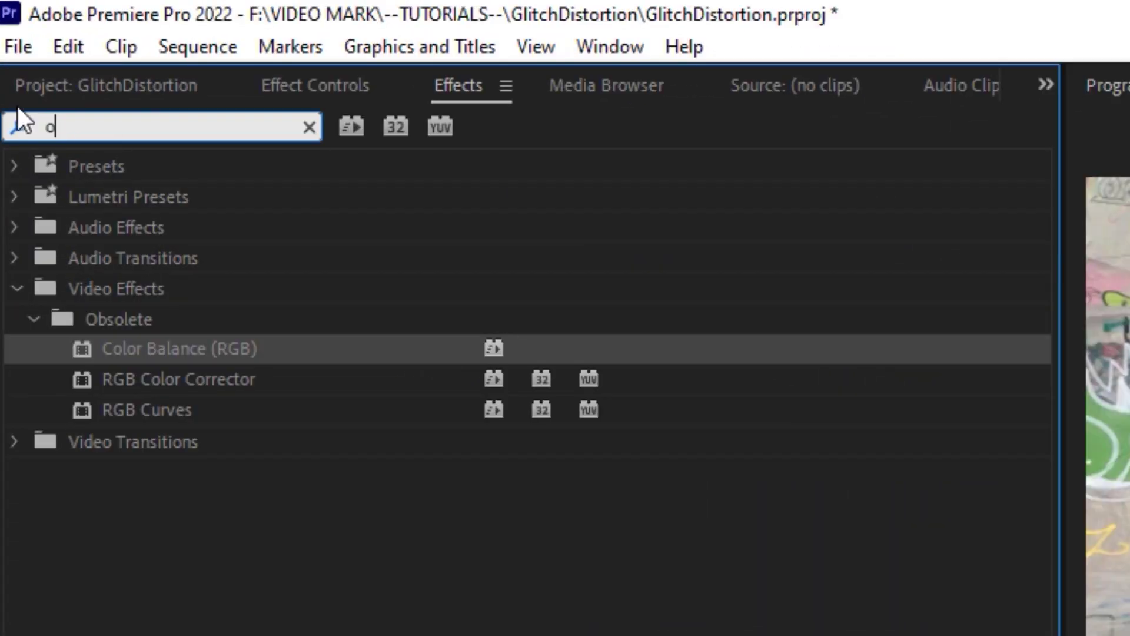
text(ffset)
click(125, 348)
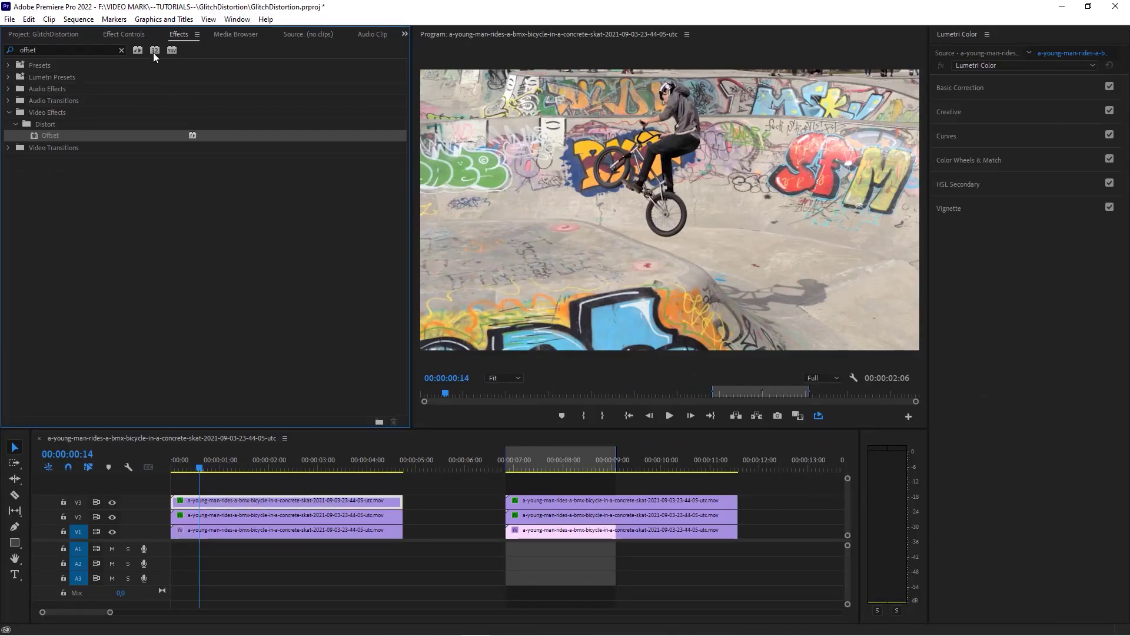
click(123, 33)
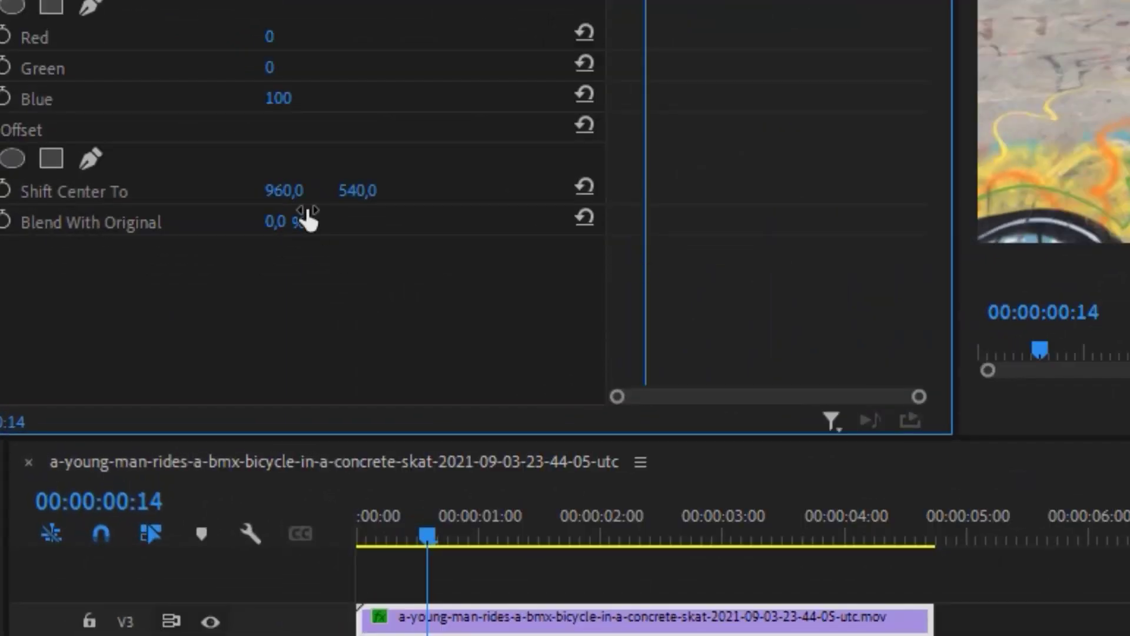
Set Offset Shift Center To X to 1083, displacing the blue layer sideways
drag(284, 190, 441, 190)
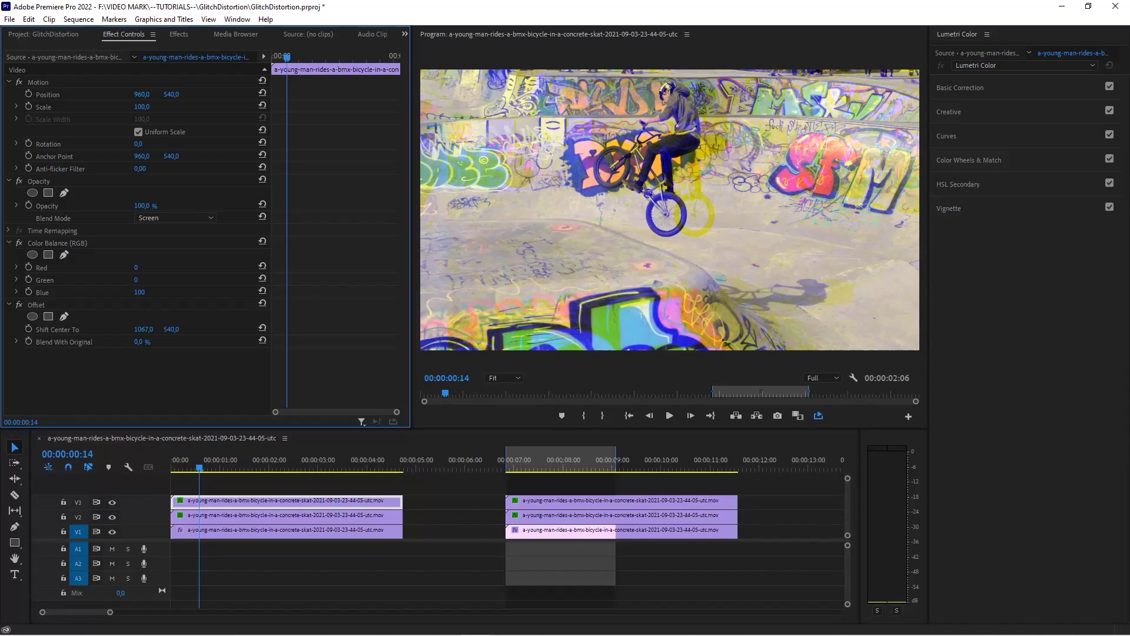
mouse_move(143, 329)
mouse_down()
mouse_move(122, 329)
mouse_move(184, 329)
mouse_move(154, 329)
mouse_up()
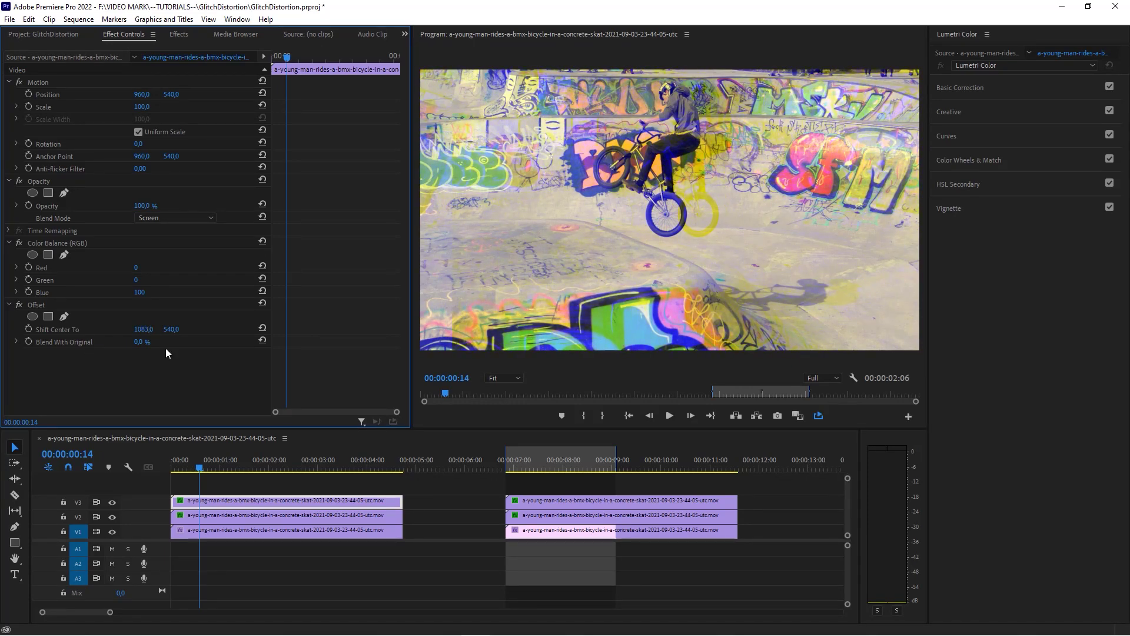
click(219, 501)
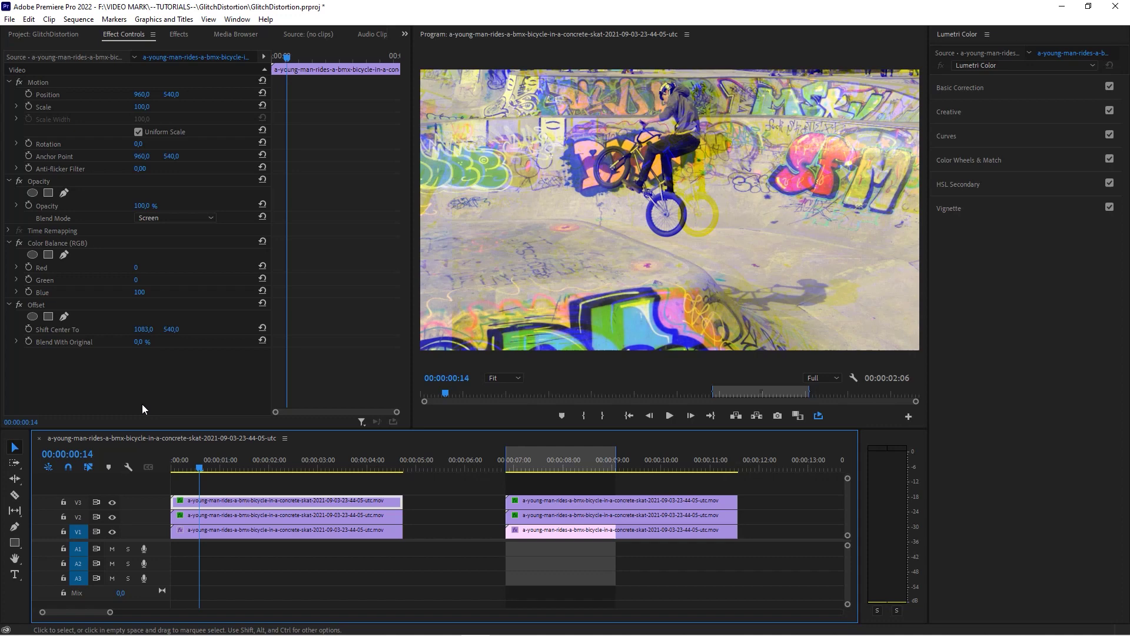
Disable Color Balance (RGB), return the blend mode to Normal, and slide the Offset horizontally
click(19, 242)
click(182, 217)
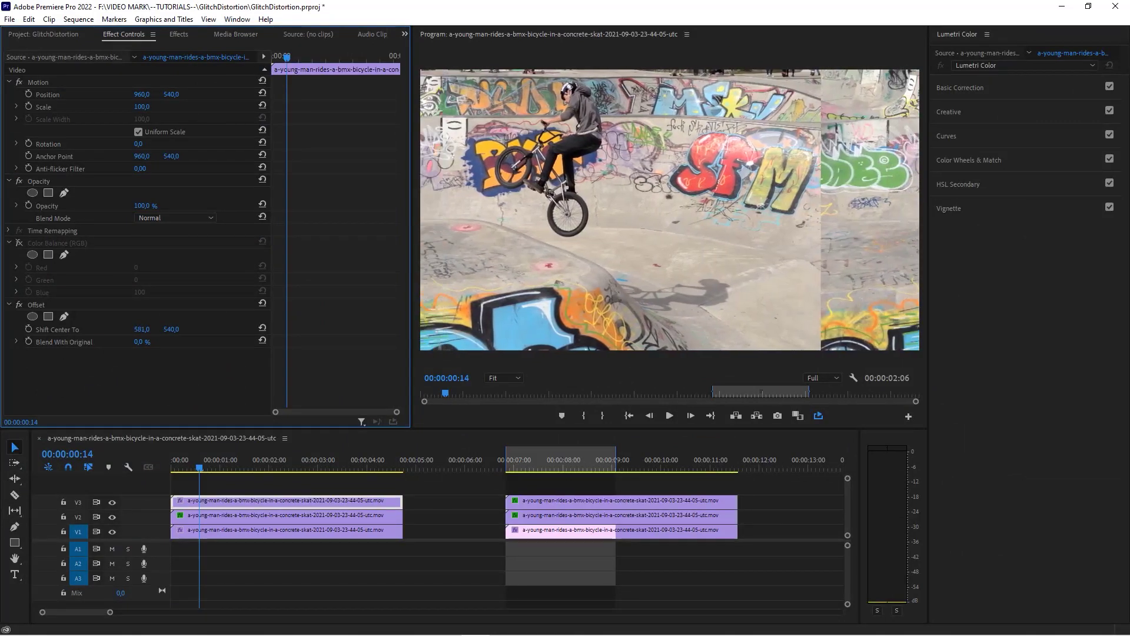
drag(142, 329, 404, 329)
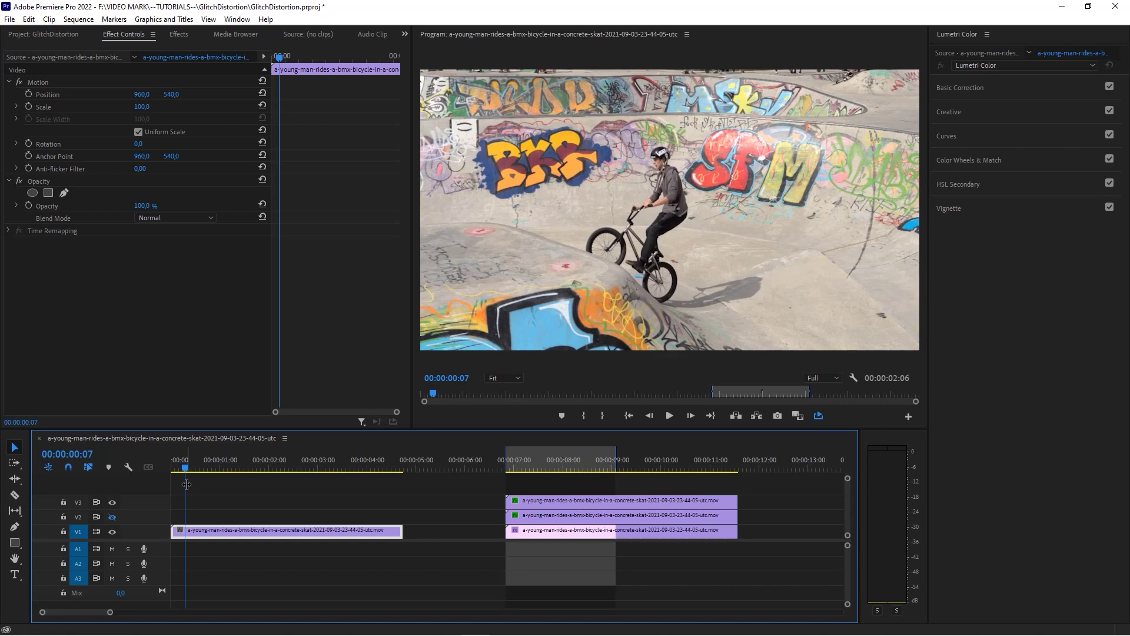
mouse_move(205, 465)
mouse_down()
mouse_move(182, 466)
mouse_move(201, 475)
mouse_move(182, 478)
mouse_move(204, 479)
mouse_up()
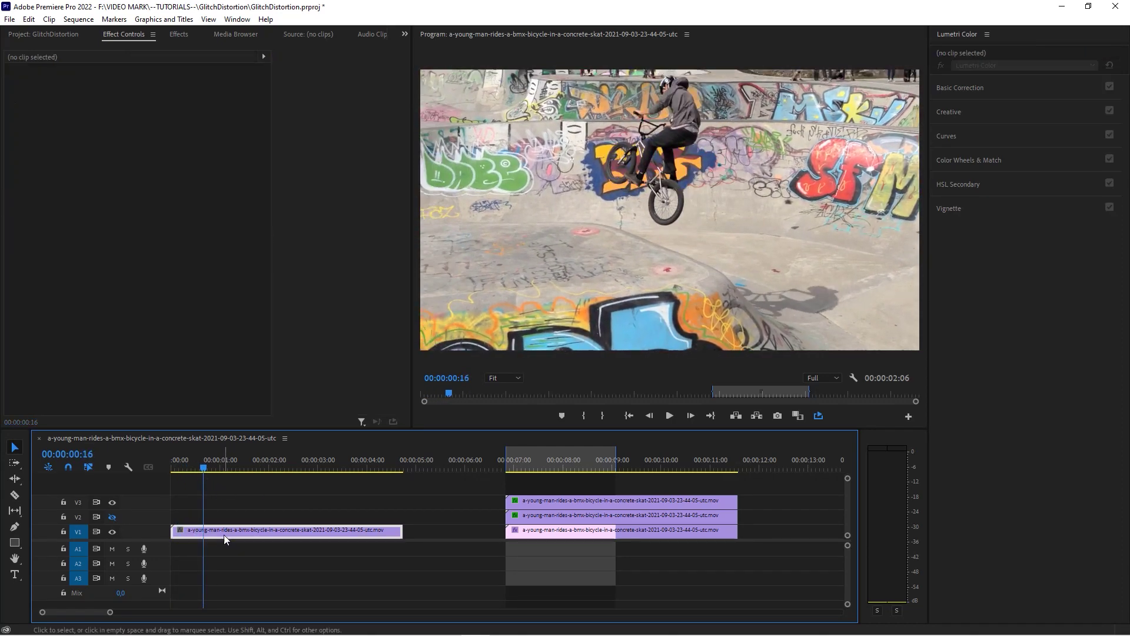
With the V1 clip selected, show the Lumetri Color panel and expand its Curves section
click(224, 534)
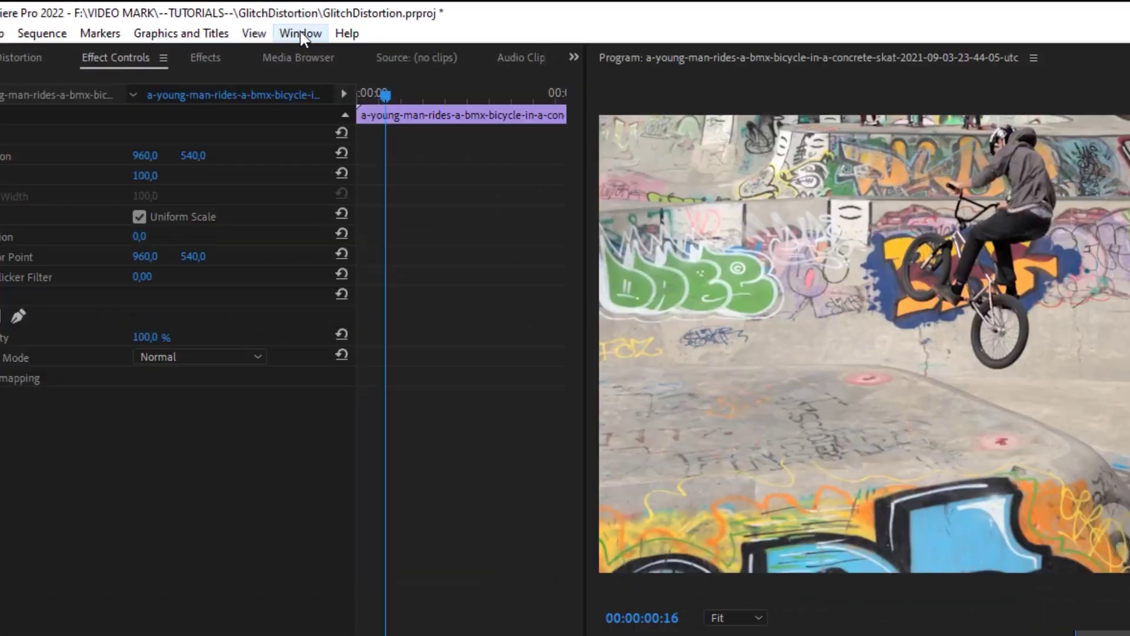
click(237, 19)
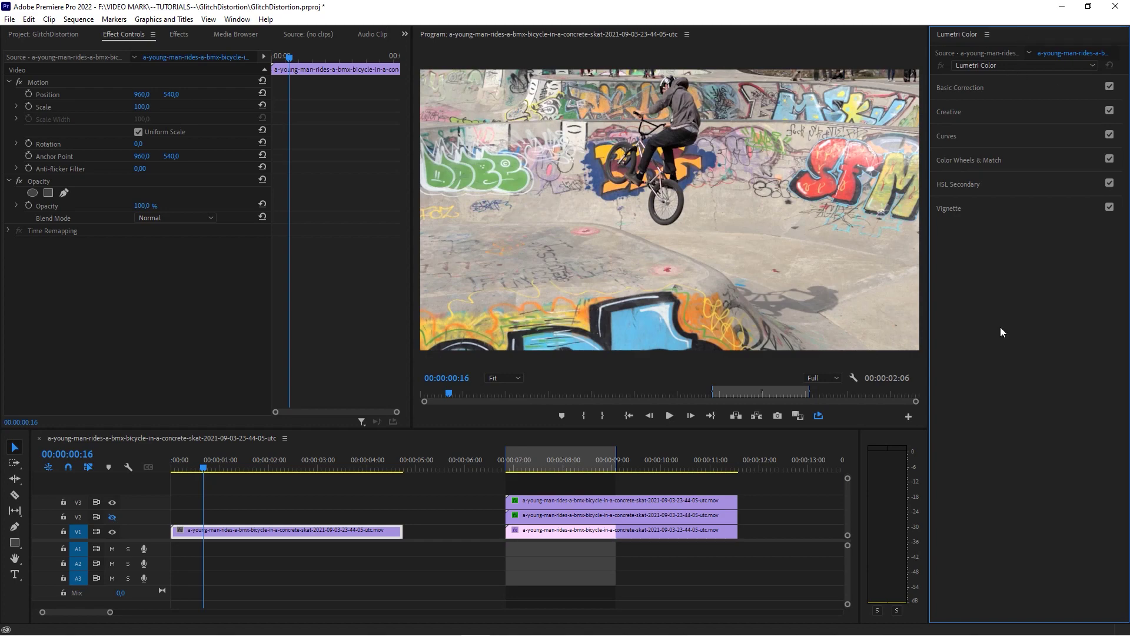
click(970, 136)
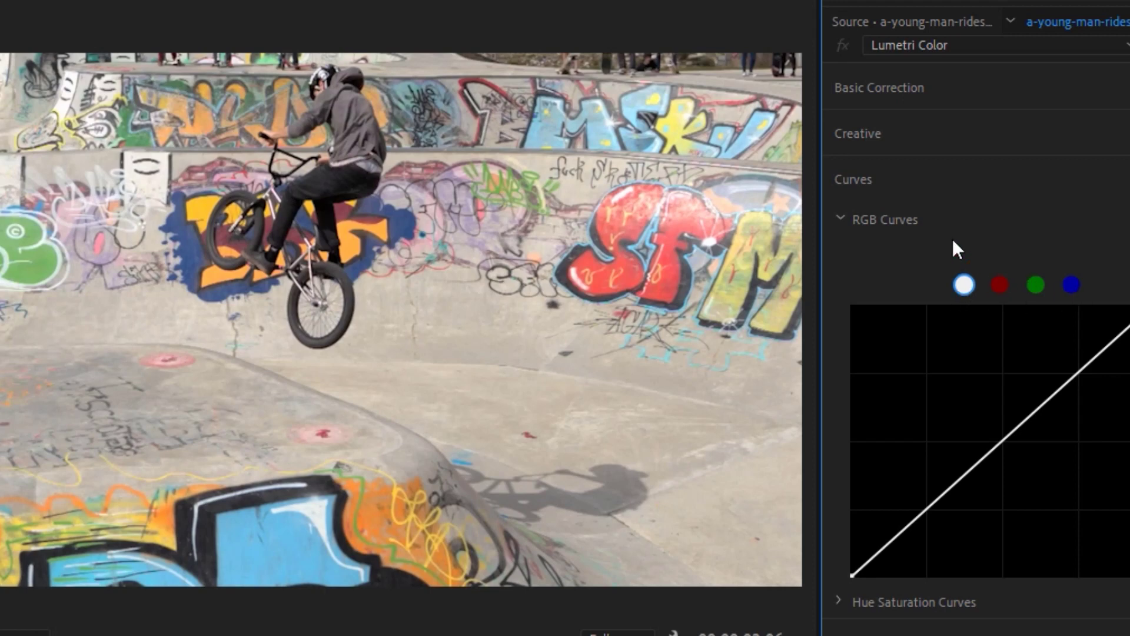
Flatten the red and green RGB curves on the V1 clip, leaving a blue-only picture
click(1000, 286)
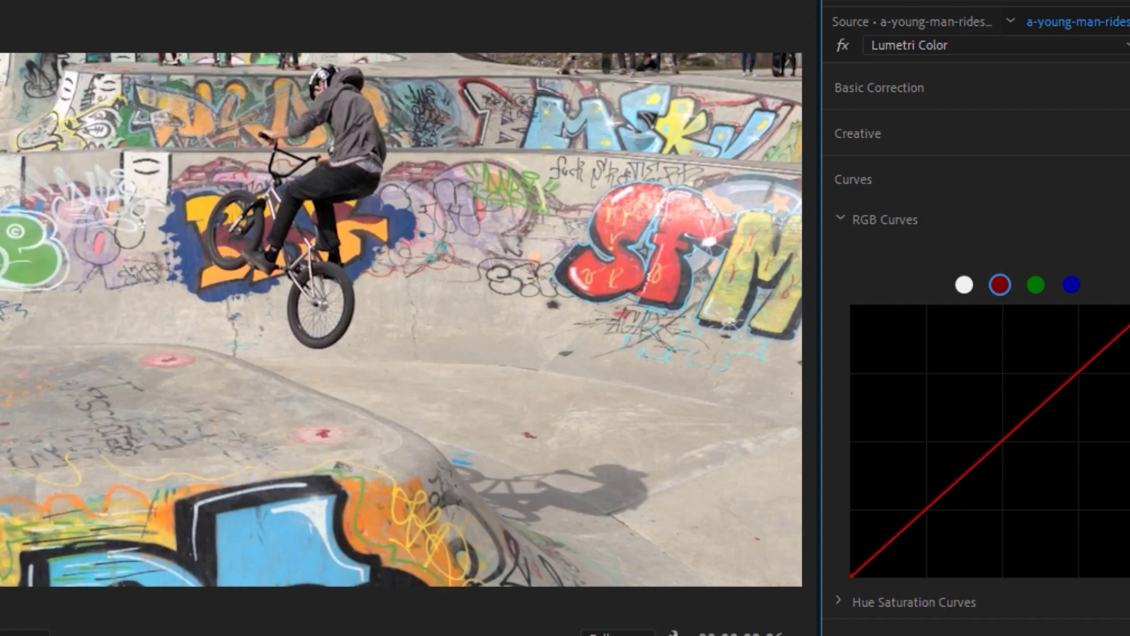
drag(1127, 306, 1129, 591)
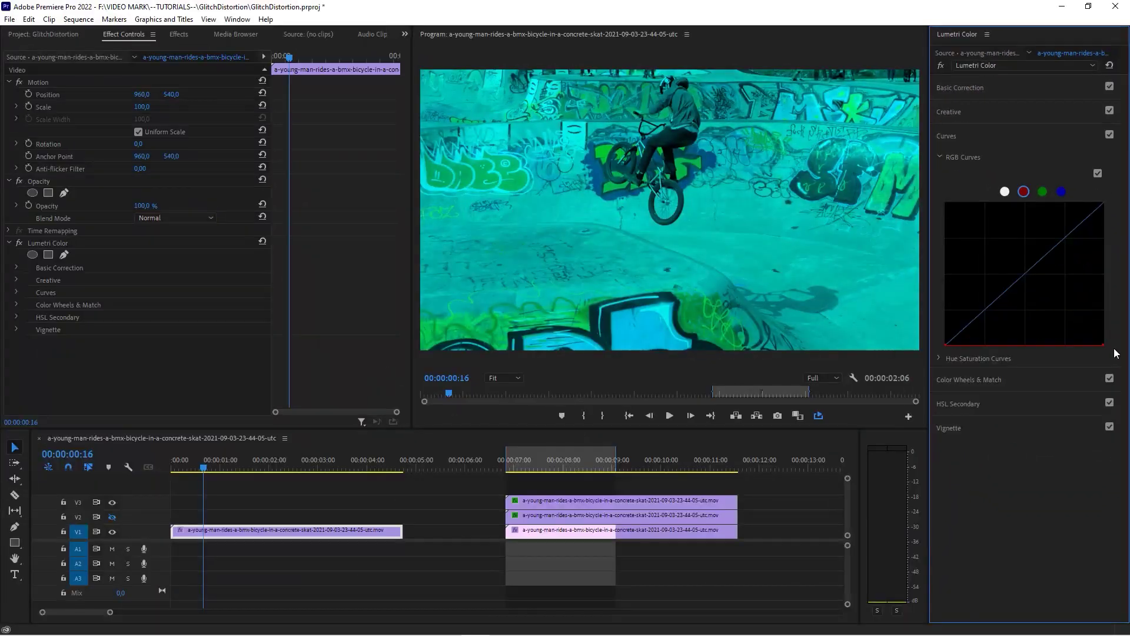
click(1043, 192)
drag(1103, 203, 1116, 359)
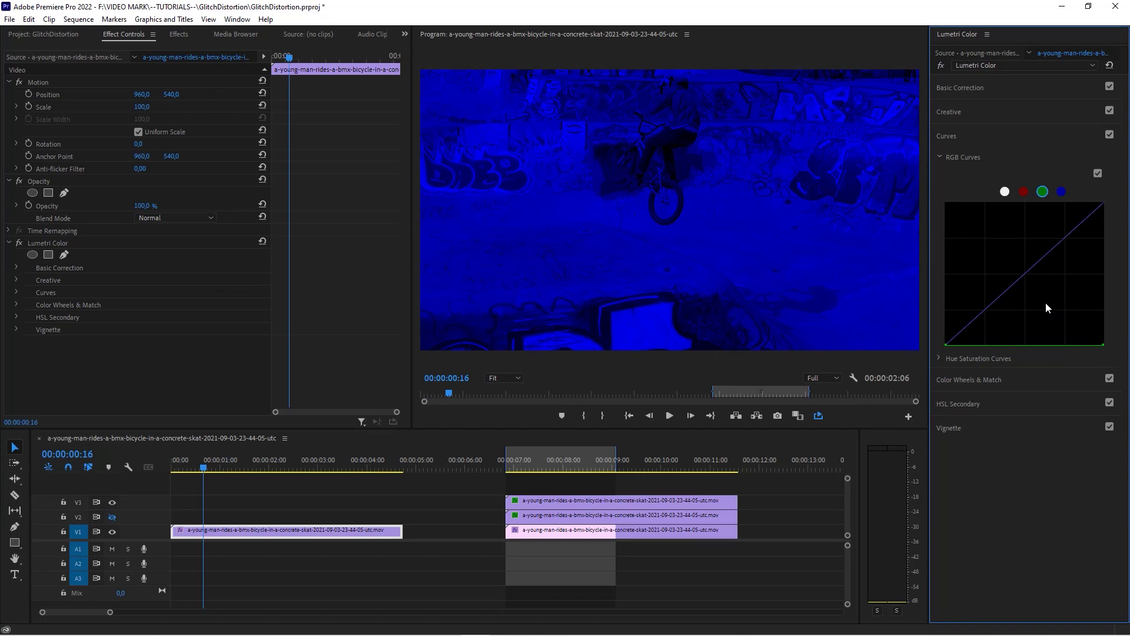
click(296, 506)
click(268, 532)
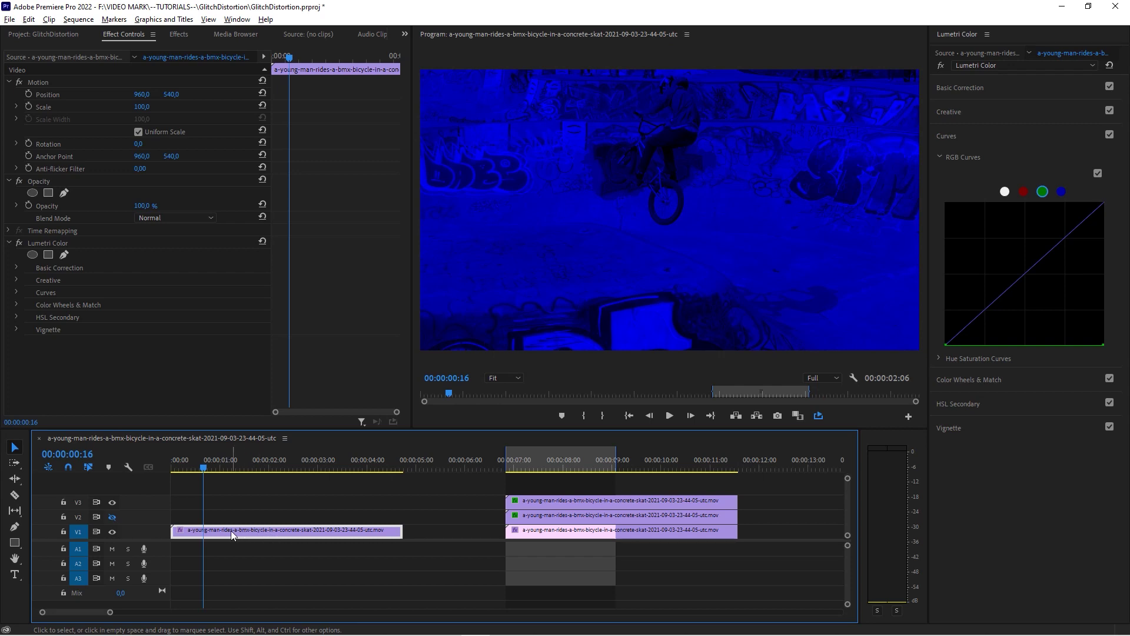
Duplicate the clip onto V2, make V2 visible, and curve it to green-only
drag(231, 531, 246, 521)
click(246, 515)
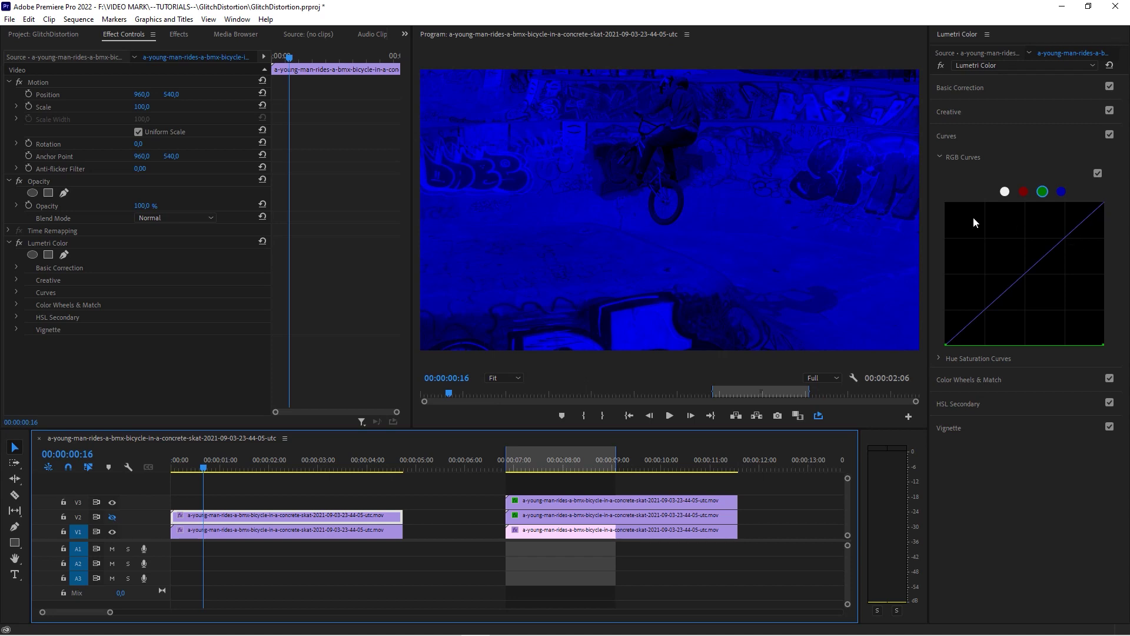
click(112, 517)
drag(1104, 347, 1117, 195)
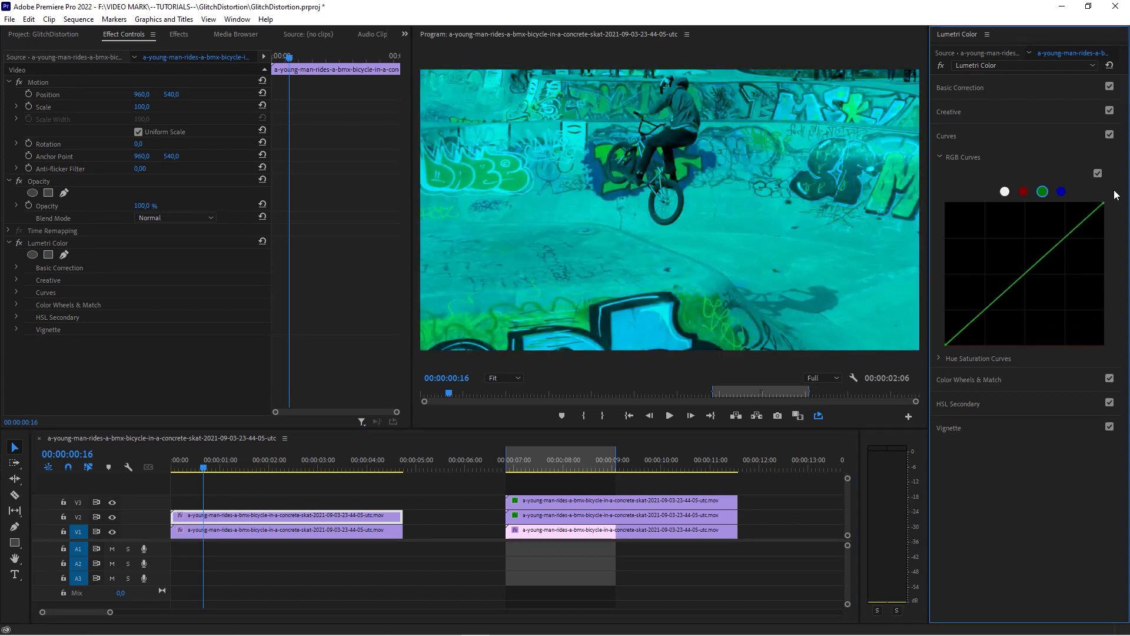
click(1063, 192)
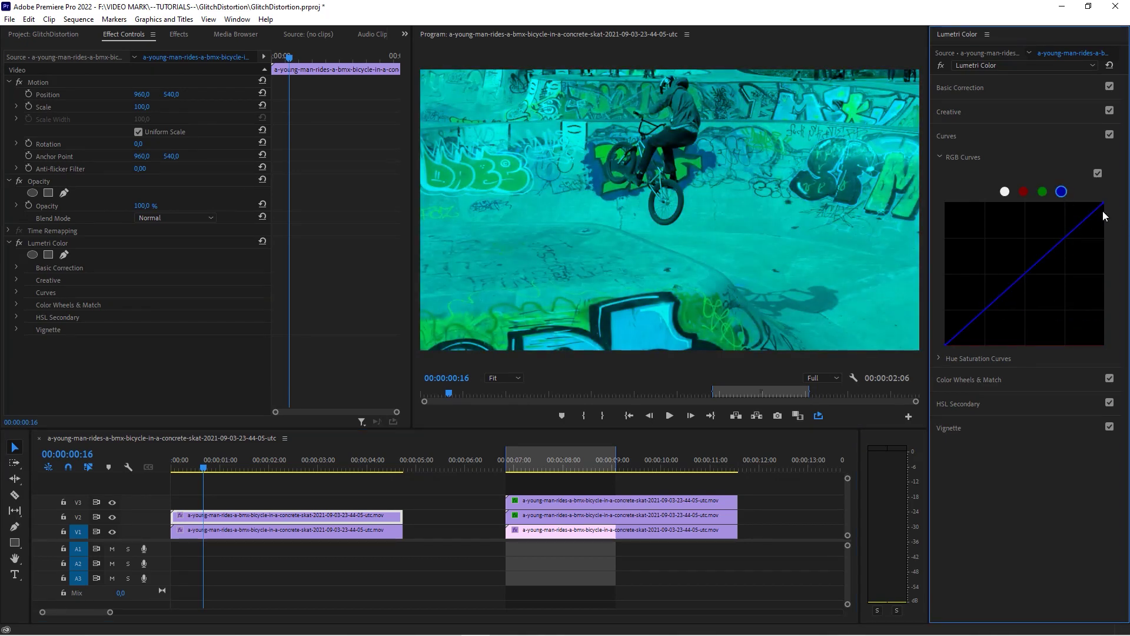
drag(1105, 211, 1105, 353)
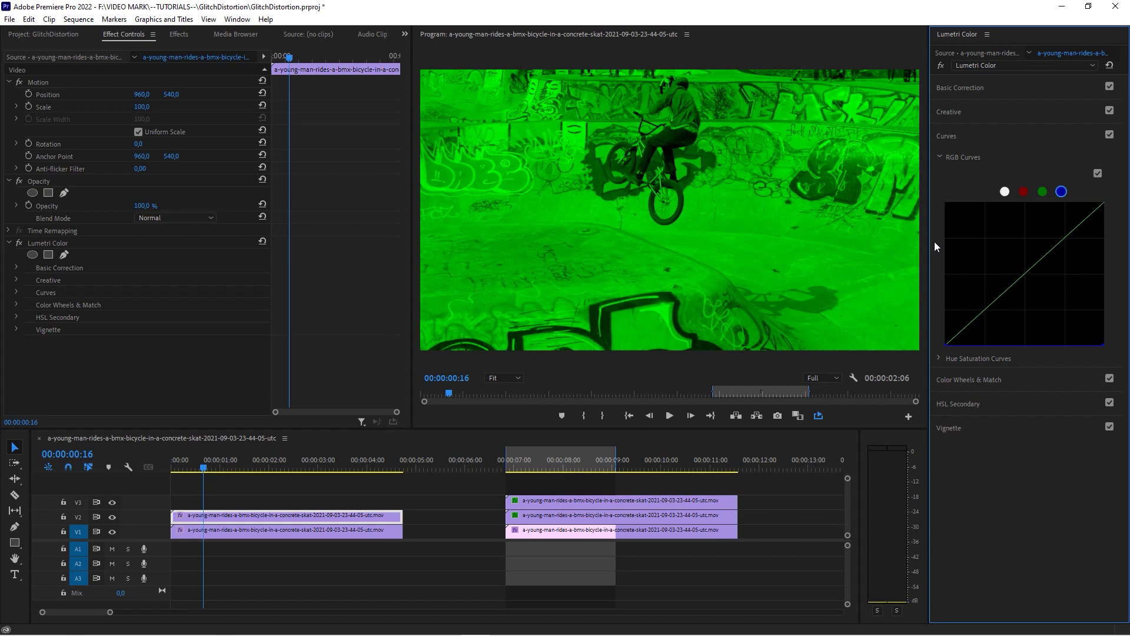
Duplicate the green V2 clip onto track V3
click(261, 501)
click(252, 517)
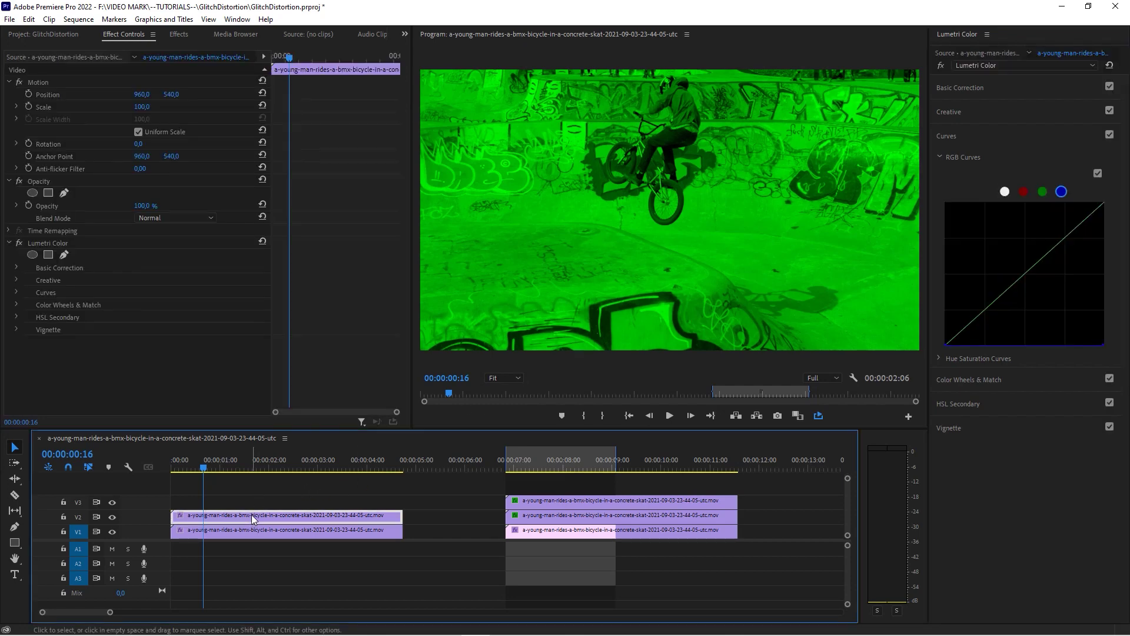
drag(230, 516, 253, 504)
click(1043, 191)
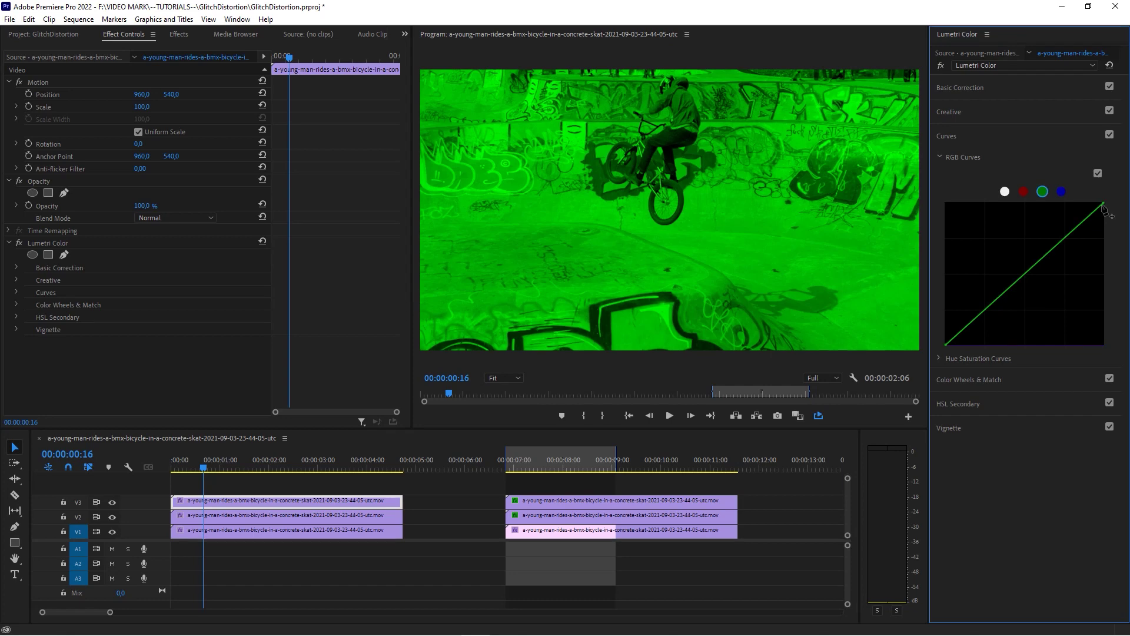
Flatten the green curve and raise the red curve so the V3 copy is red-only
drag(1105, 206, 1104, 346)
click(1025, 191)
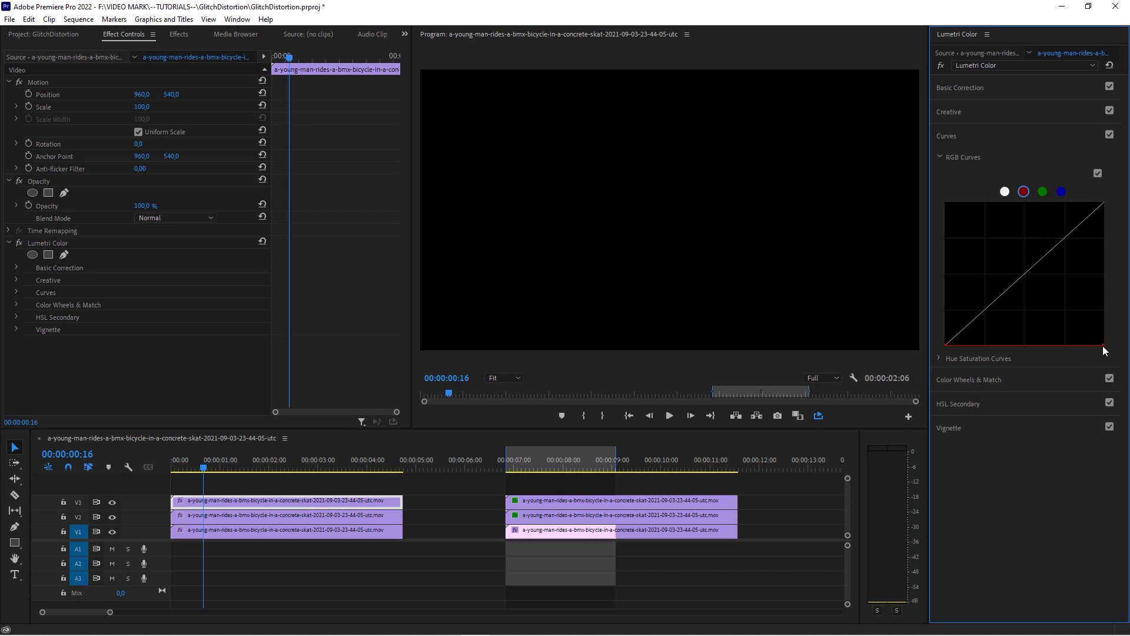
drag(1104, 346, 1103, 203)
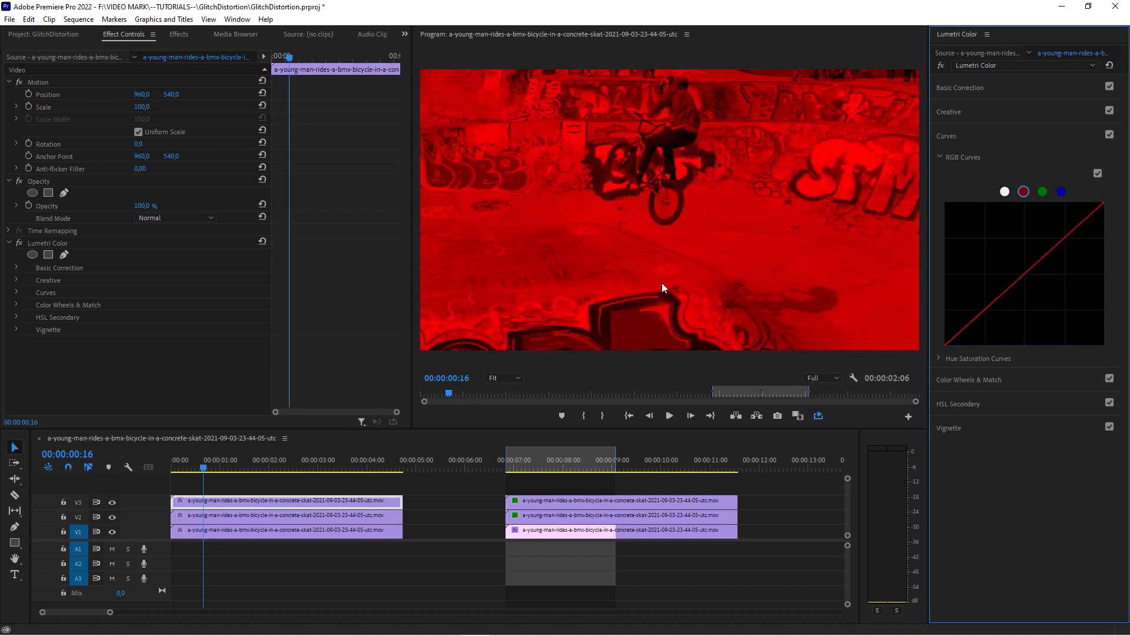
Hide and re-show tracks V3 and V2 to check each colour layer
click(112, 503)
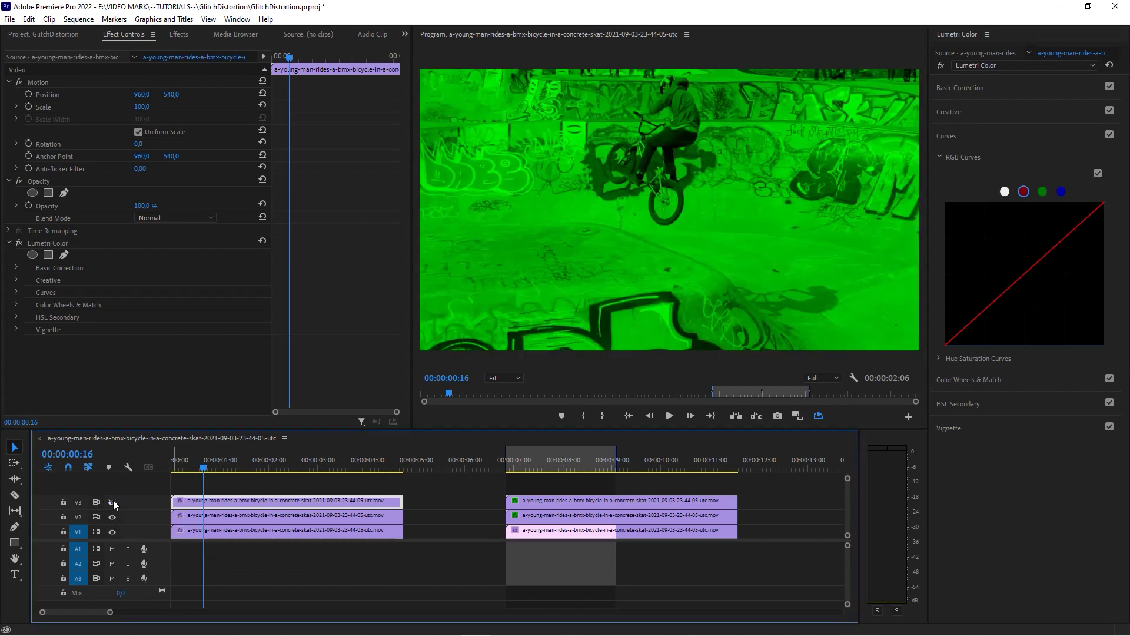
click(112, 516)
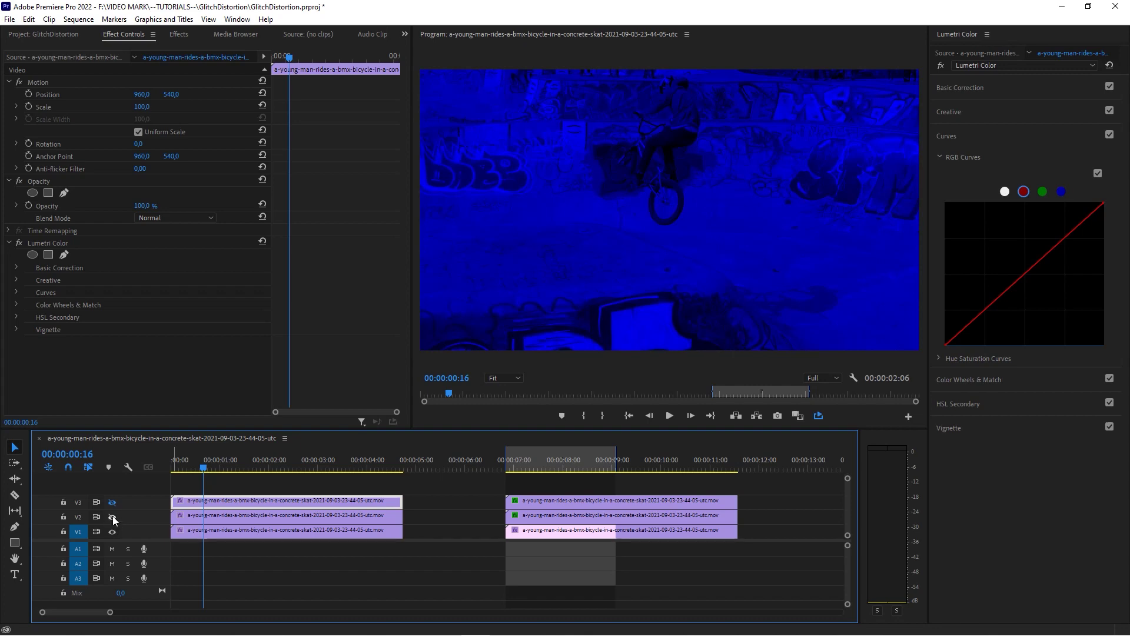
click(113, 517)
click(112, 503)
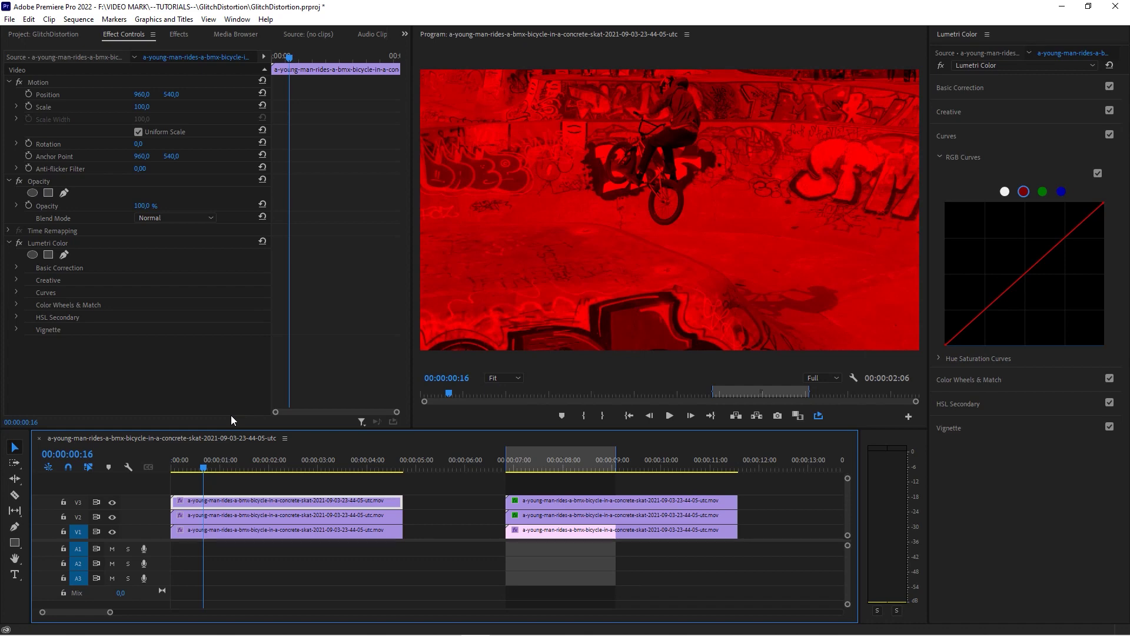
Set the red V3 layer's Opacity blend mode to Screen
click(230, 493)
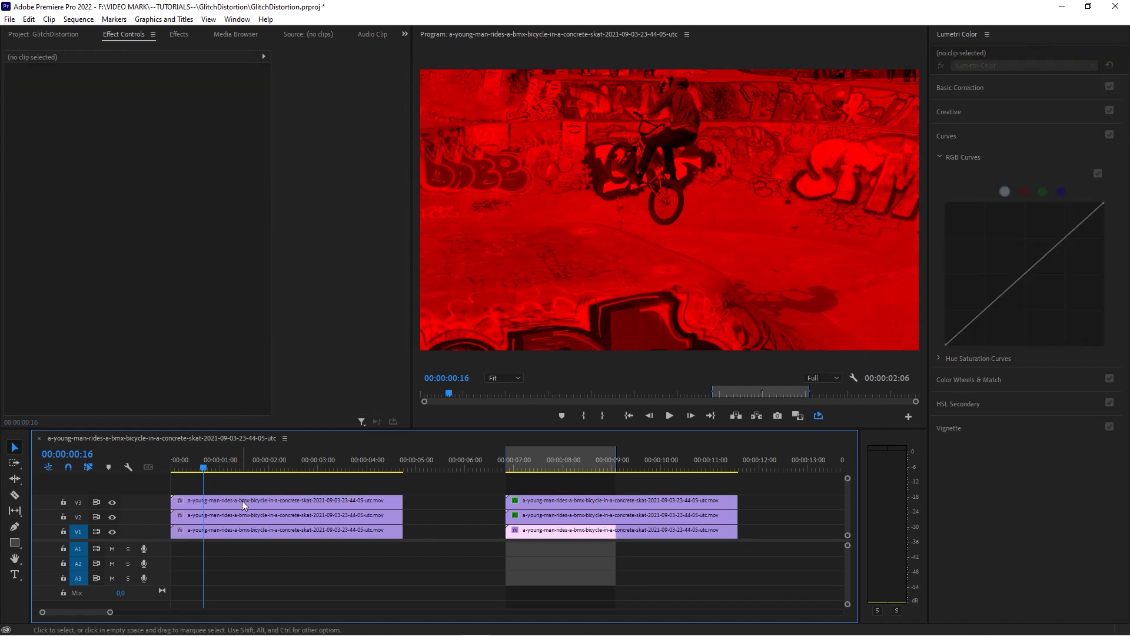
click(244, 502)
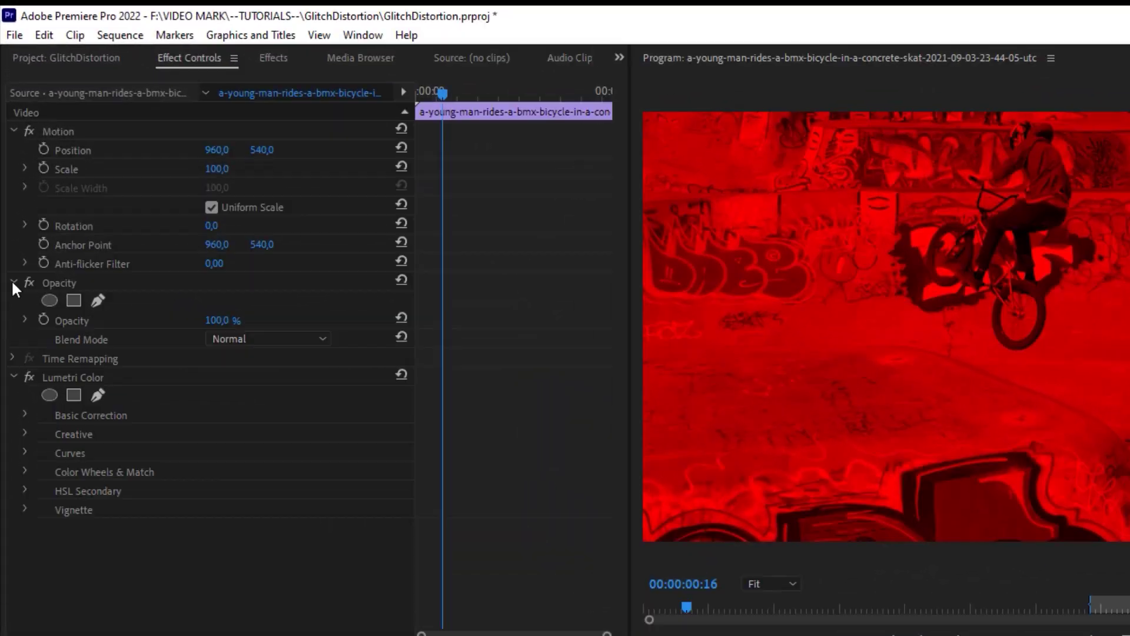
click(9, 179)
click(12, 282)
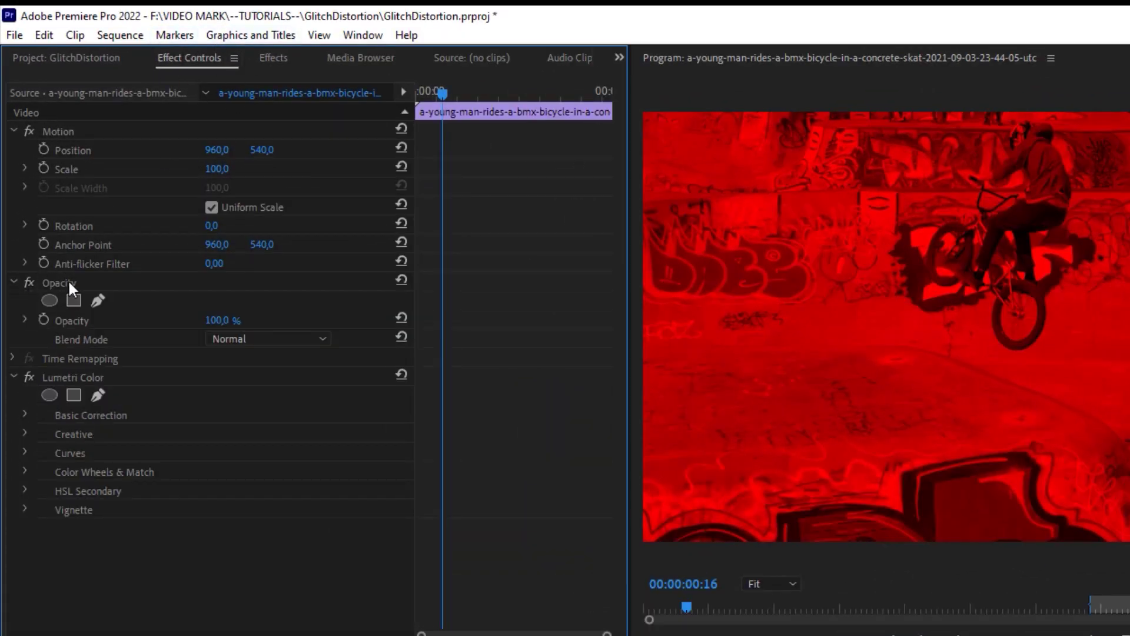
click(308, 340)
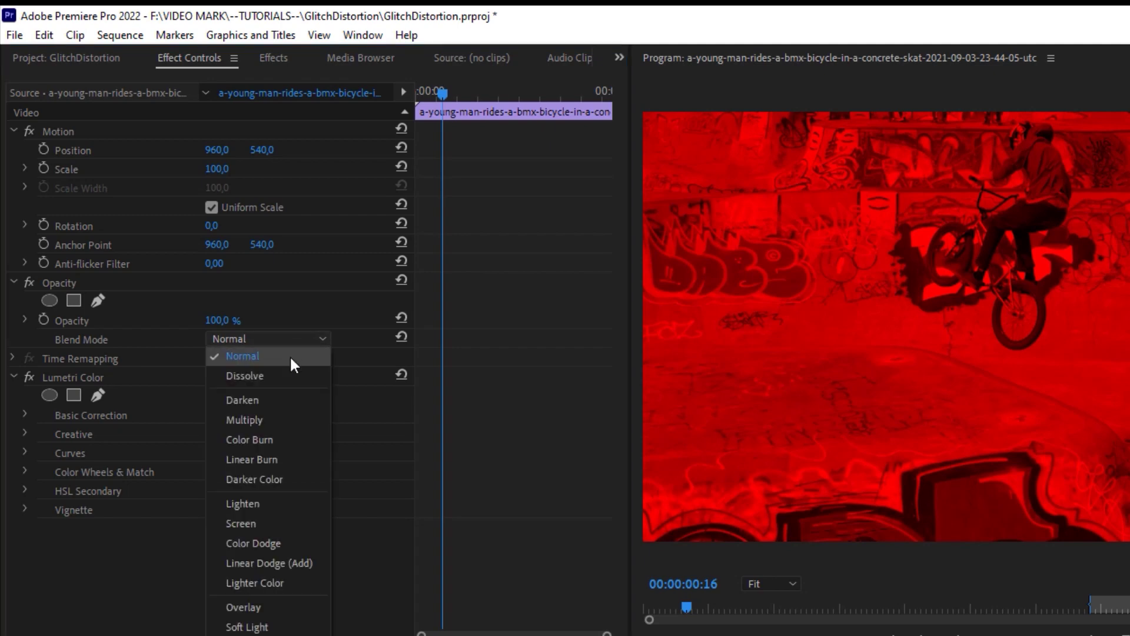
click(269, 522)
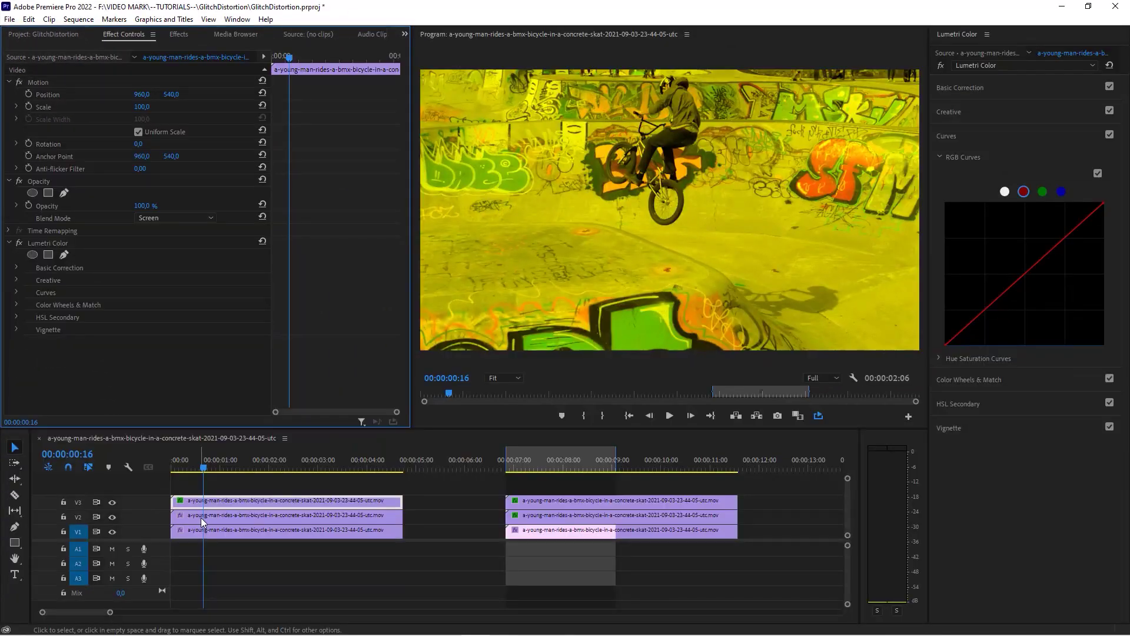
Set the green V2 layer's blend mode to Screen as well
click(232, 519)
click(187, 217)
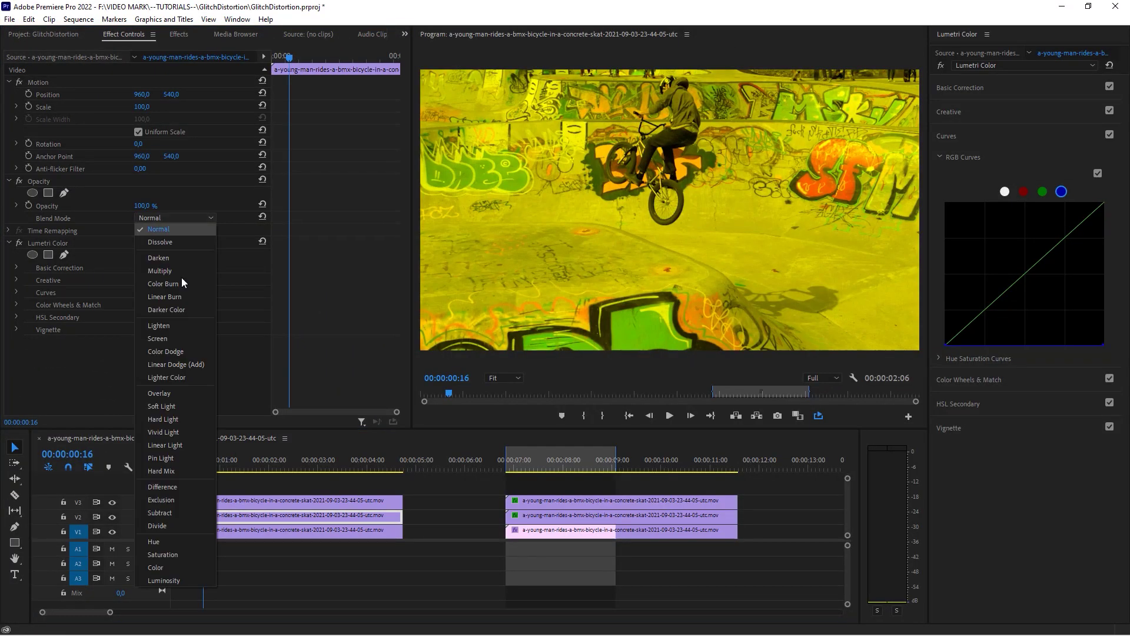
click(179, 342)
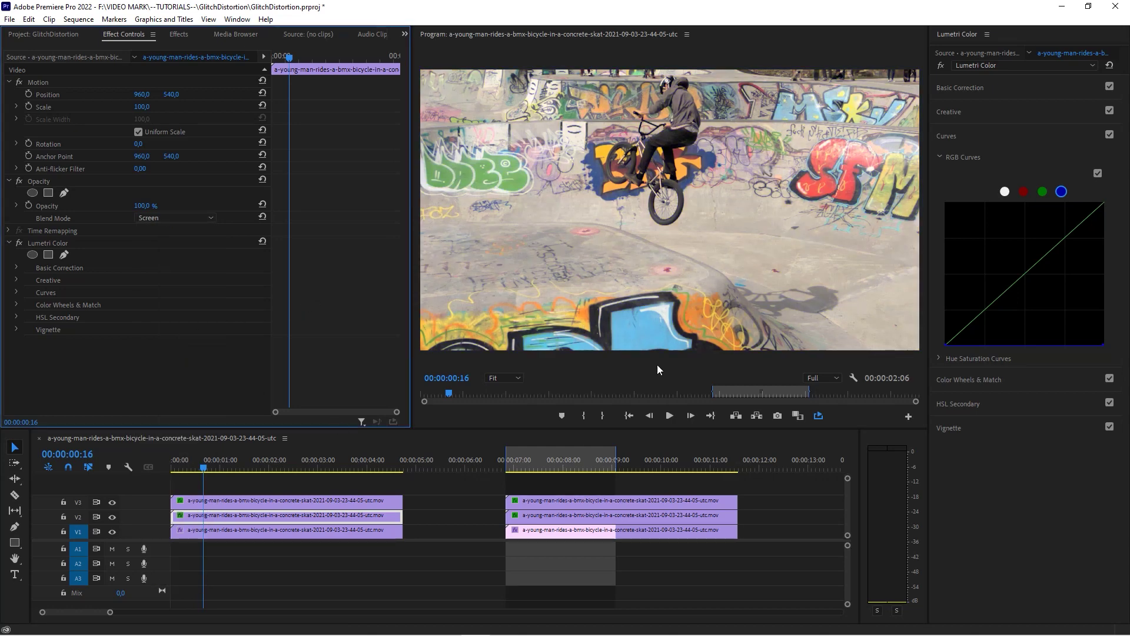
click(216, 532)
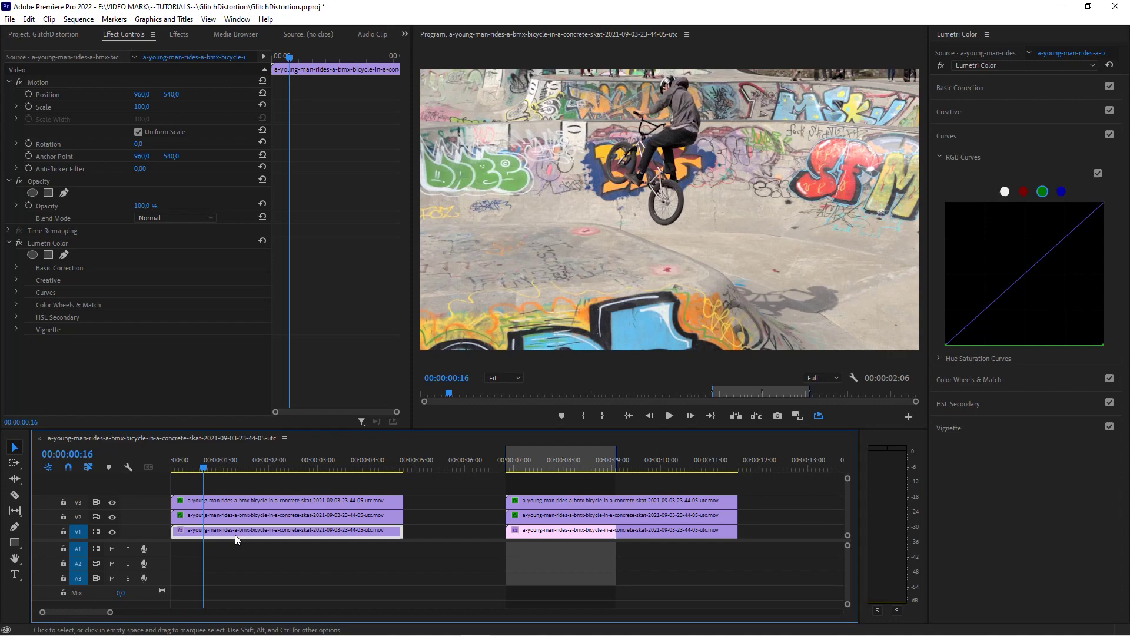
Select the bottom clip and scrub to preview the recombined full-colour footage
click(256, 484)
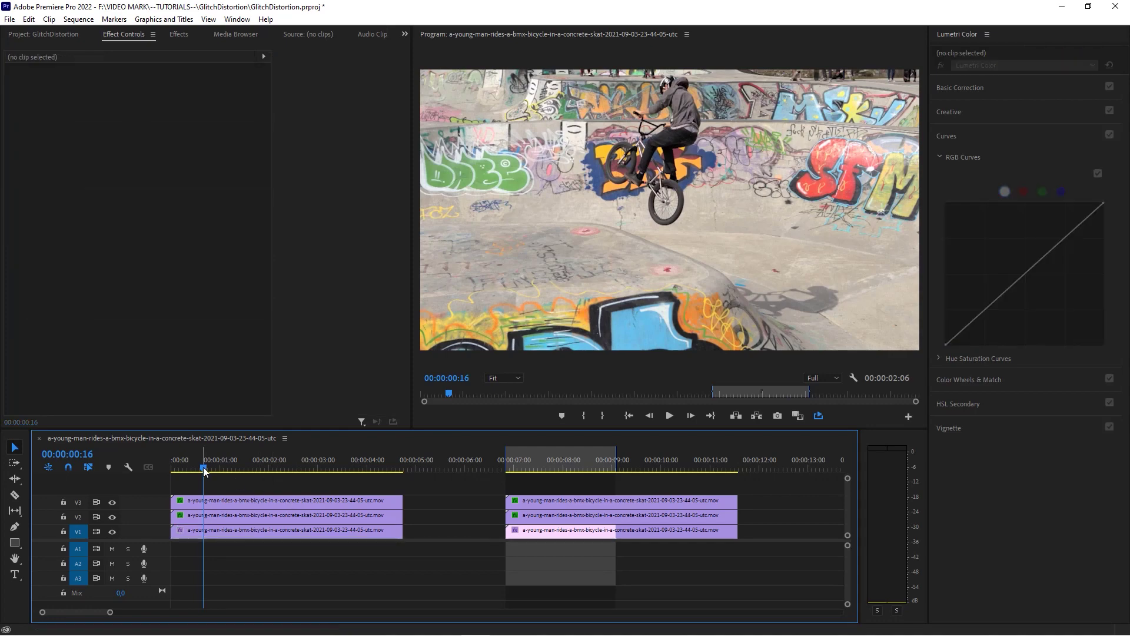
key(d)
mouse_move(199, 470)
mouse_down()
mouse_move(226, 478)
mouse_move(188, 483)
mouse_move(199, 484)
mouse_up()
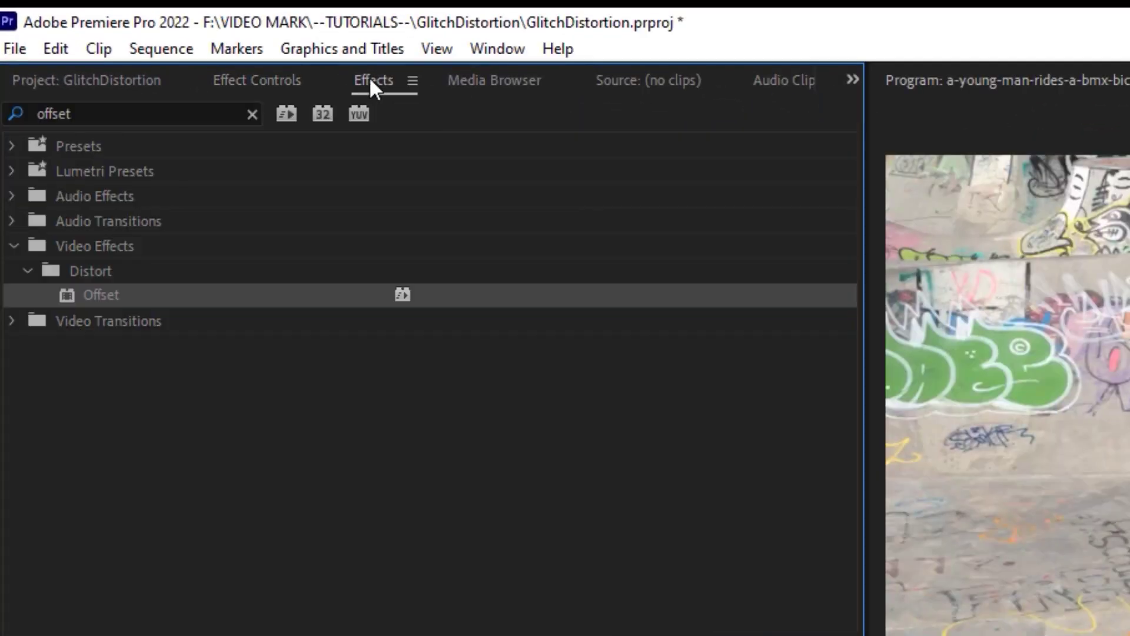
Search 'offset' and apply Distort > Offset to the blue, green and red clips
click(98, 112)
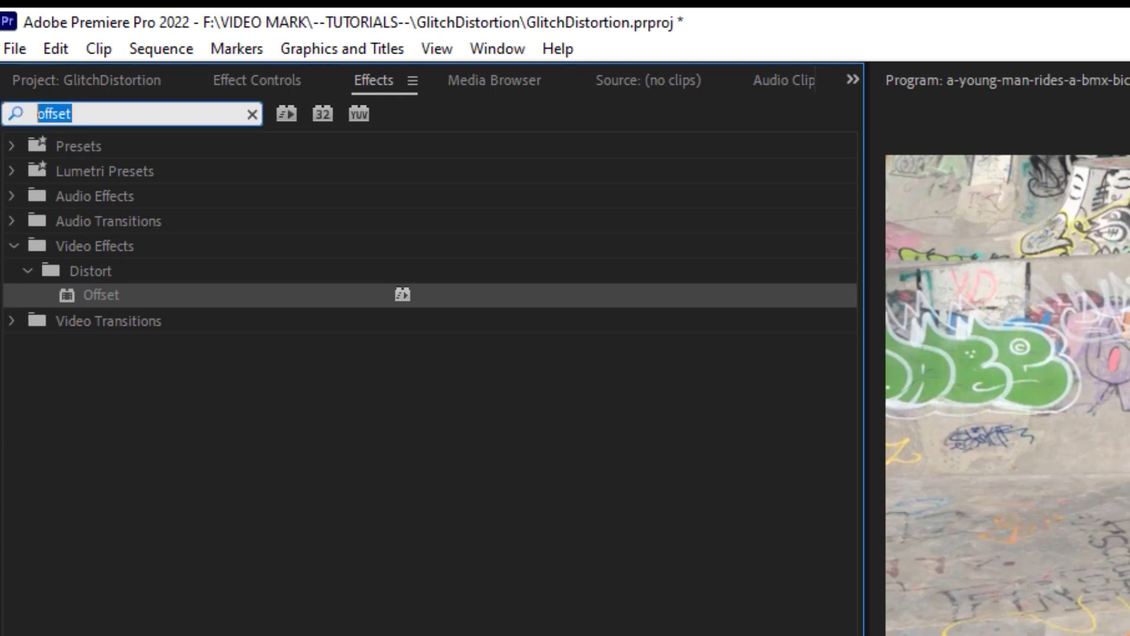
text(offset)
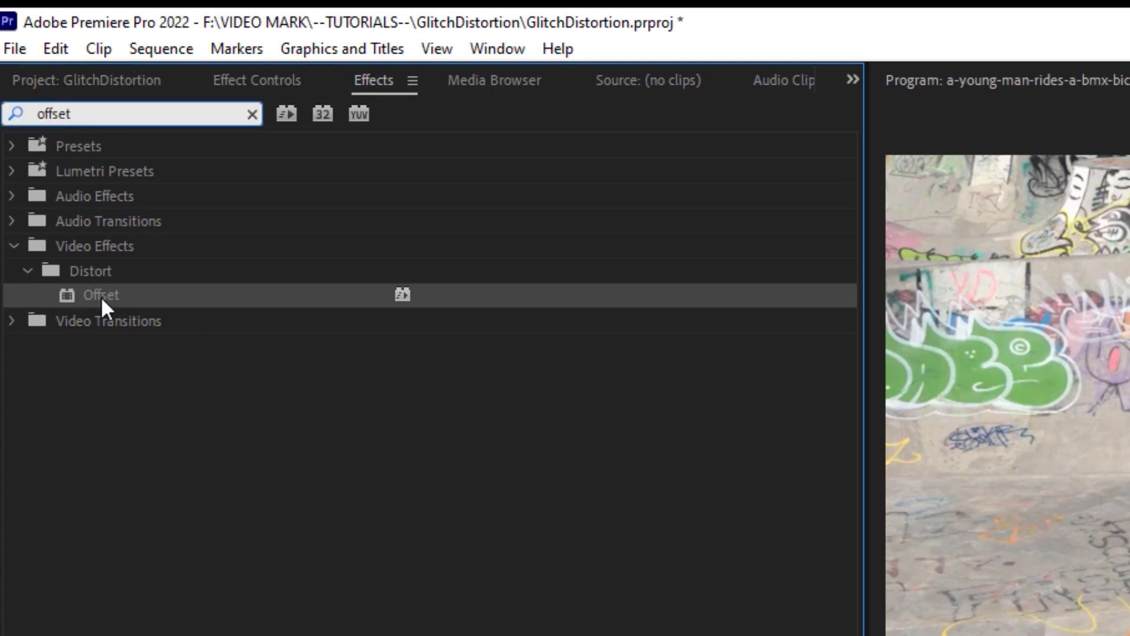
click(101, 296)
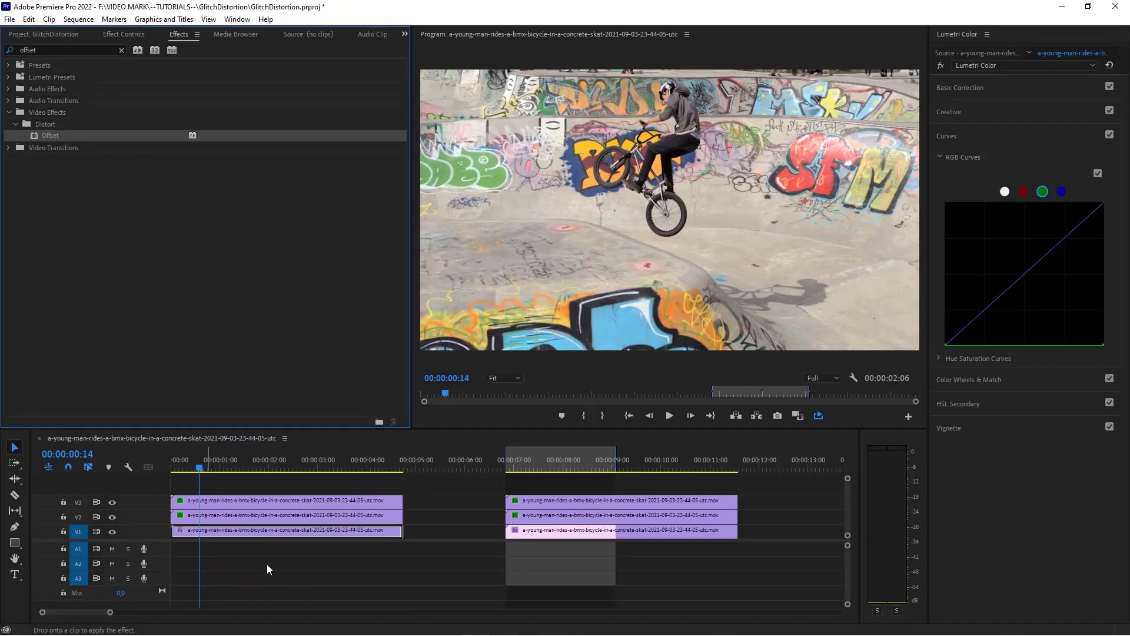
drag(266, 568, 277, 571)
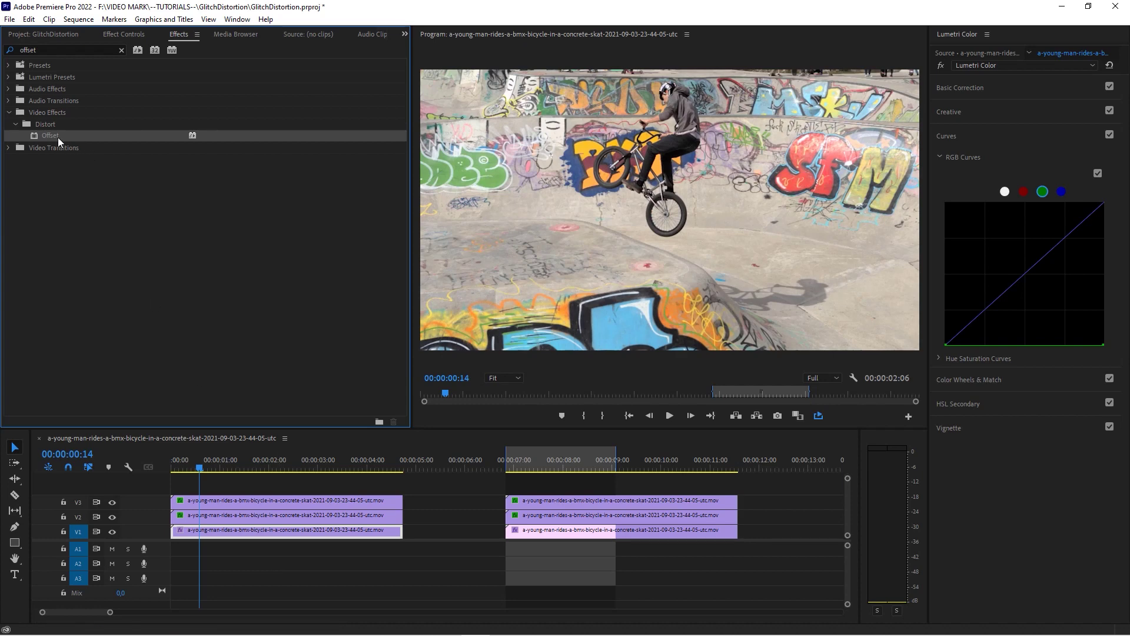
drag(58, 137, 228, 521)
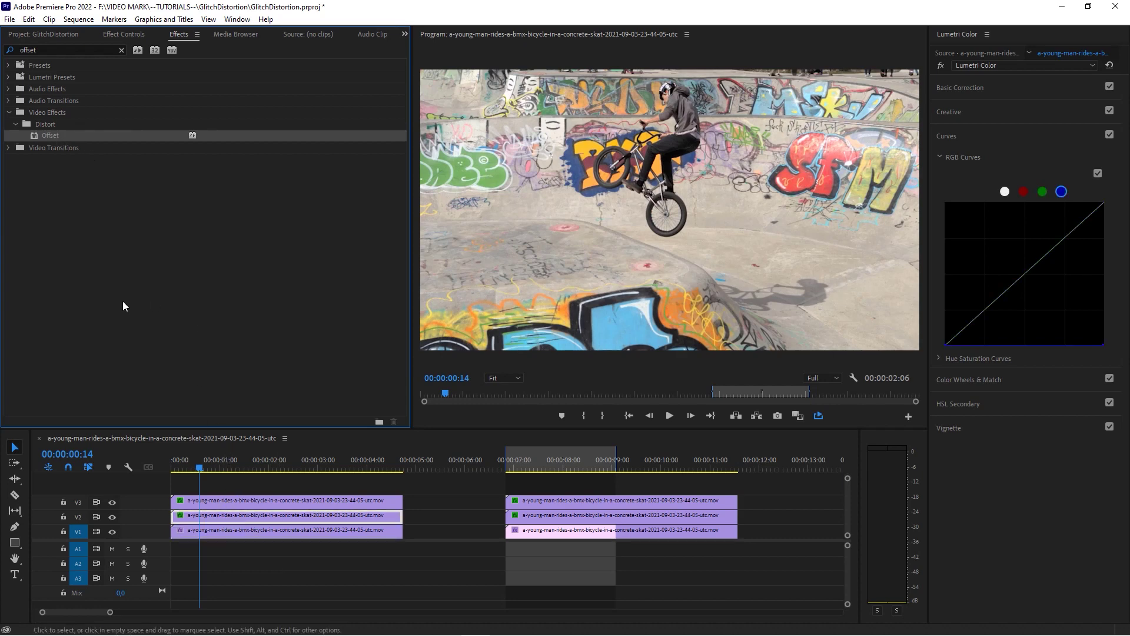
drag(206, 418, 224, 500)
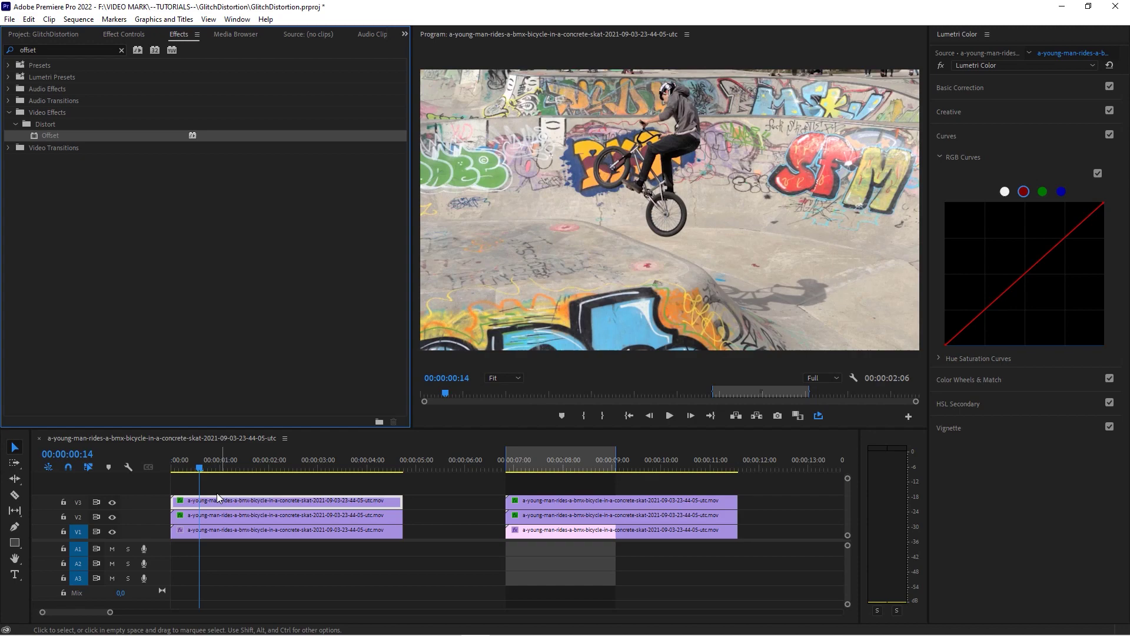
Start keyframing the red layer's Shift Center To and shift it right to 993
click(122, 36)
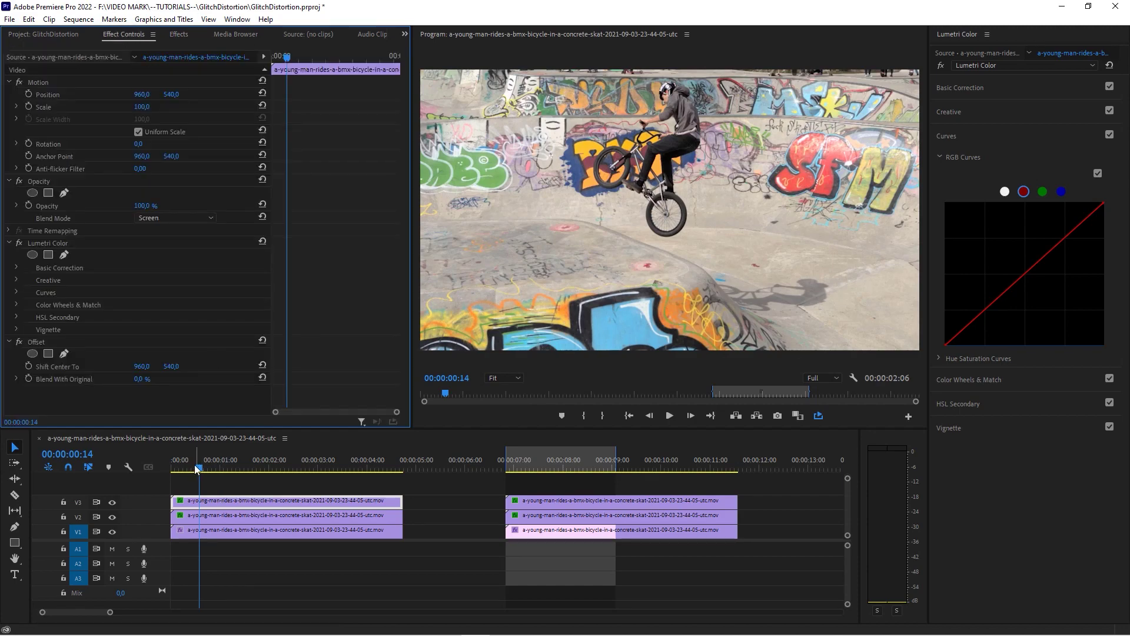
mouse_move(194, 464)
mouse_down()
mouse_move(184, 469)
mouse_move(201, 471)
mouse_up()
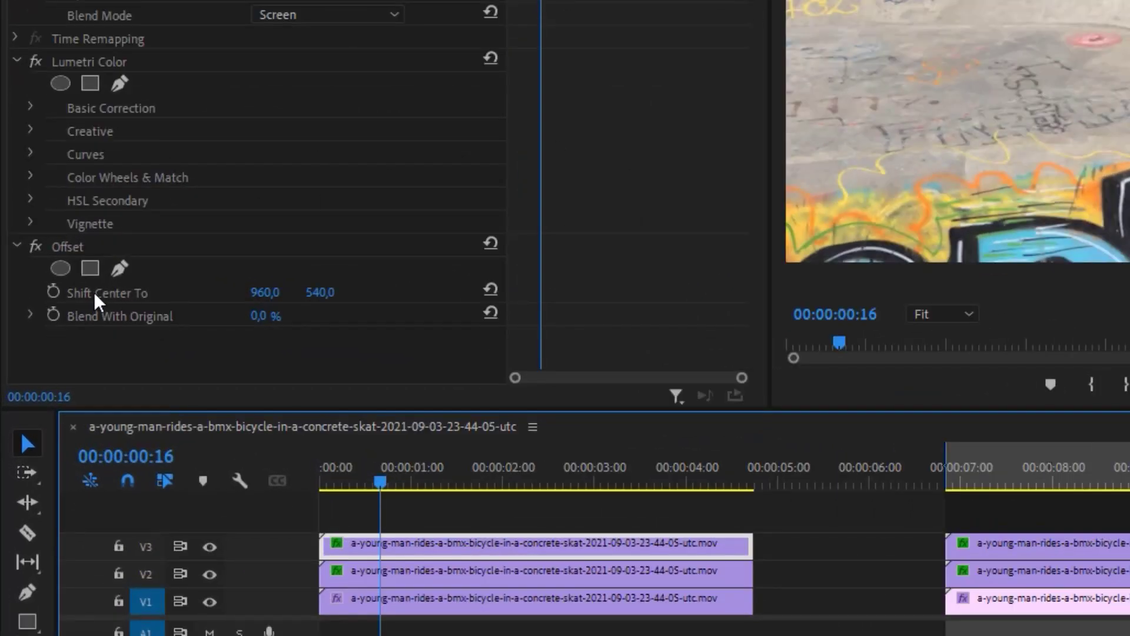
click(53, 292)
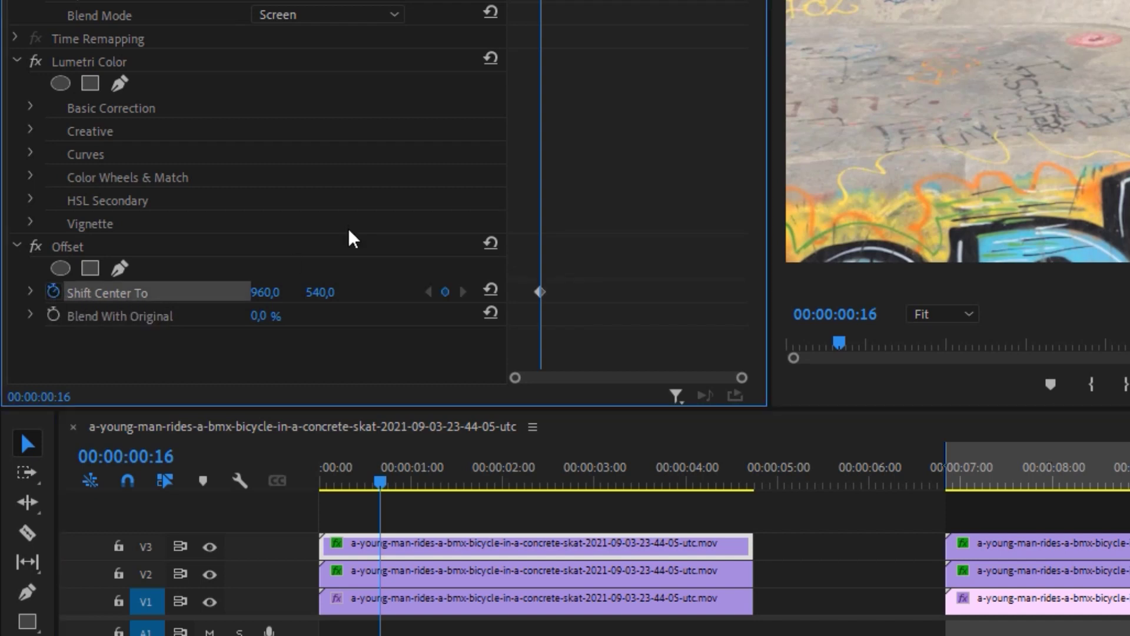
key(Right)
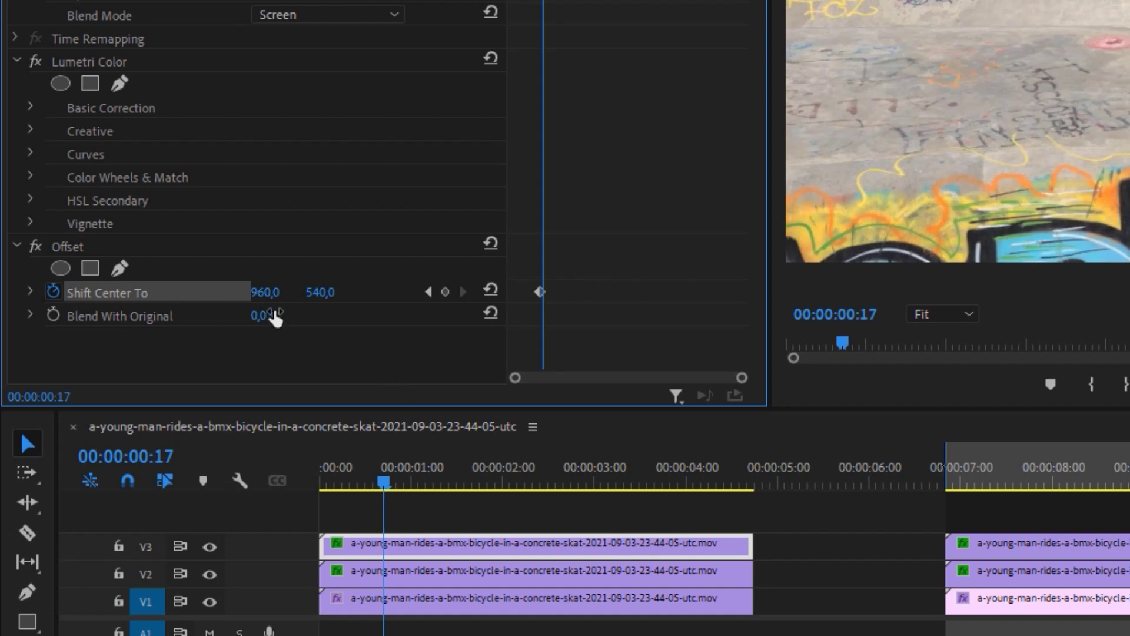
drag(262, 292, 281, 293)
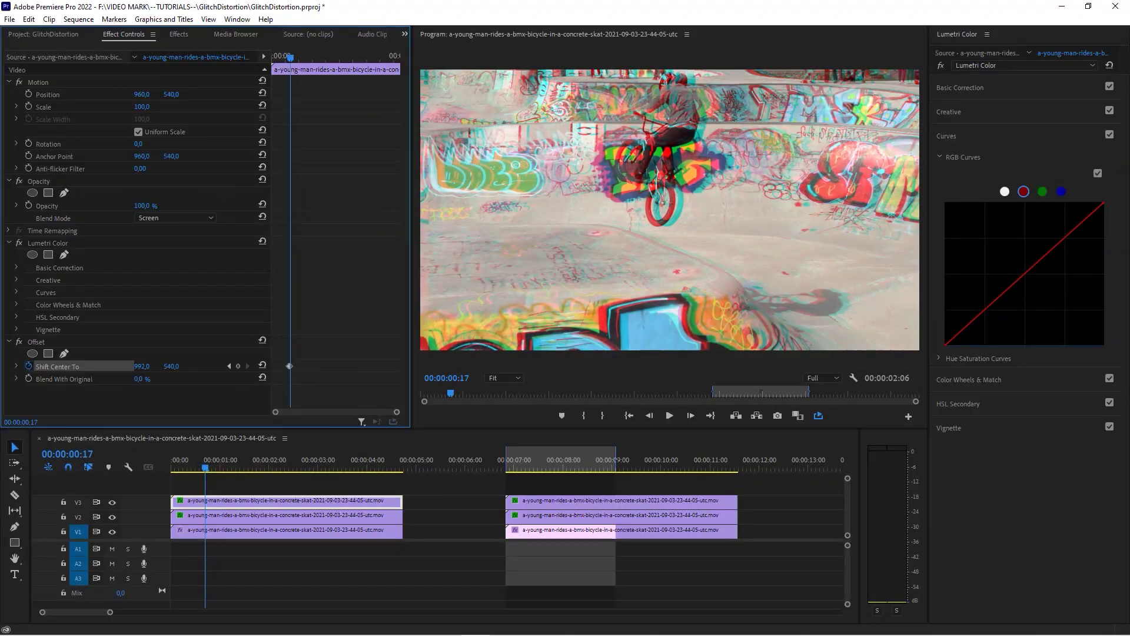
drag(142, 367, 224, 429)
On the next two frames, set the red layer's X offset to about 926, then 1034
key(Right)
drag(142, 366, 63, 366)
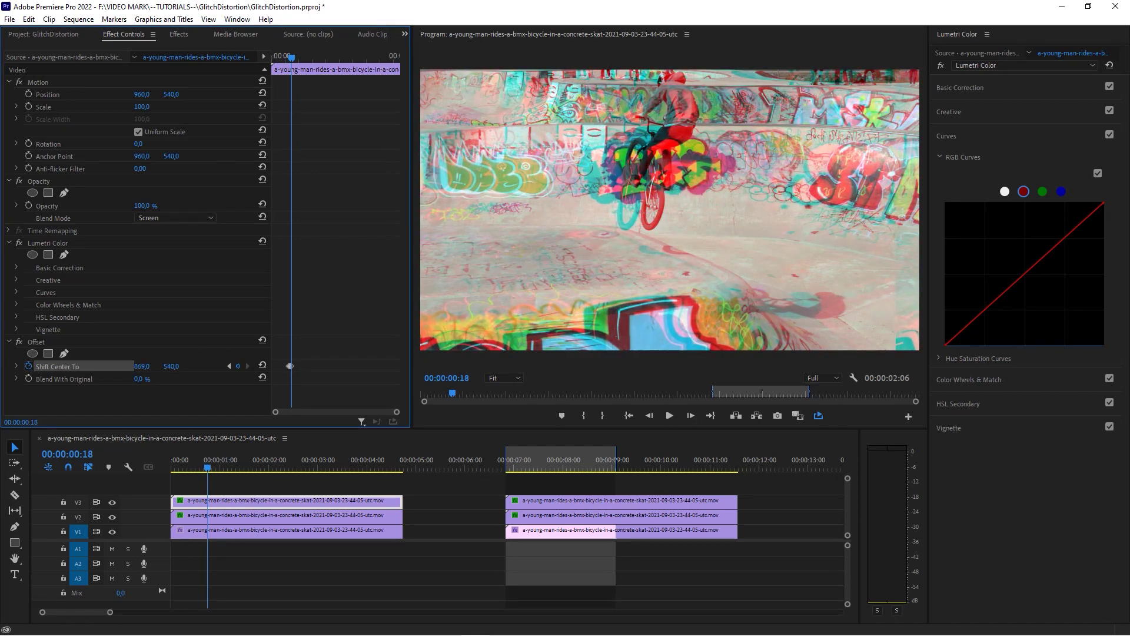
drag(140, 370, 174, 369)
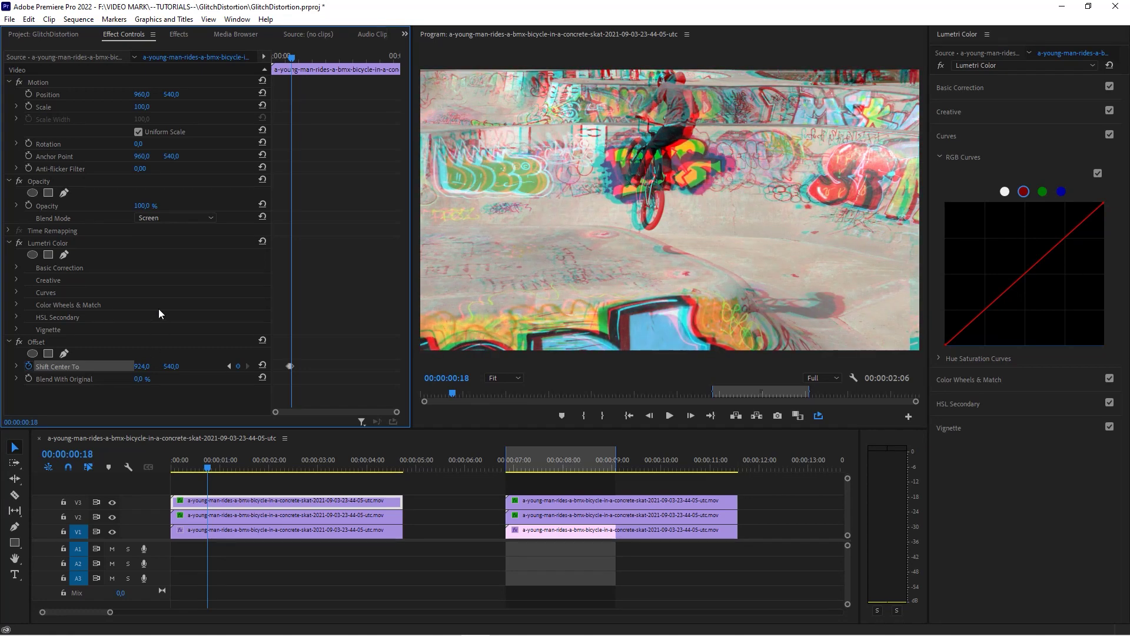
drag(149, 368, 152, 367)
key(Right)
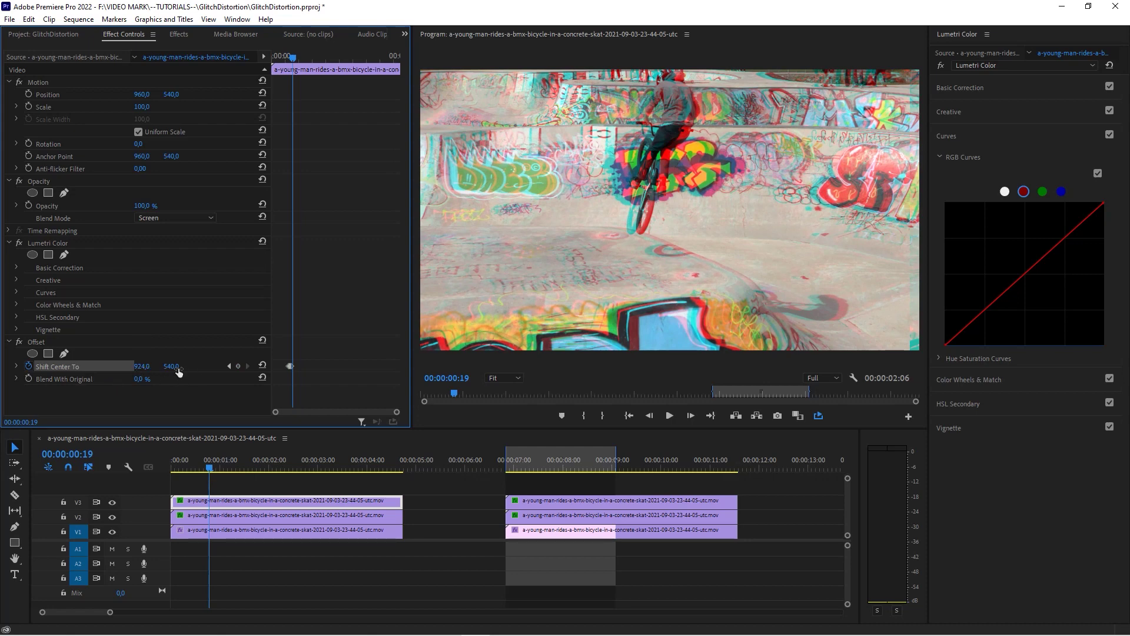
text(1034)
key(Return)
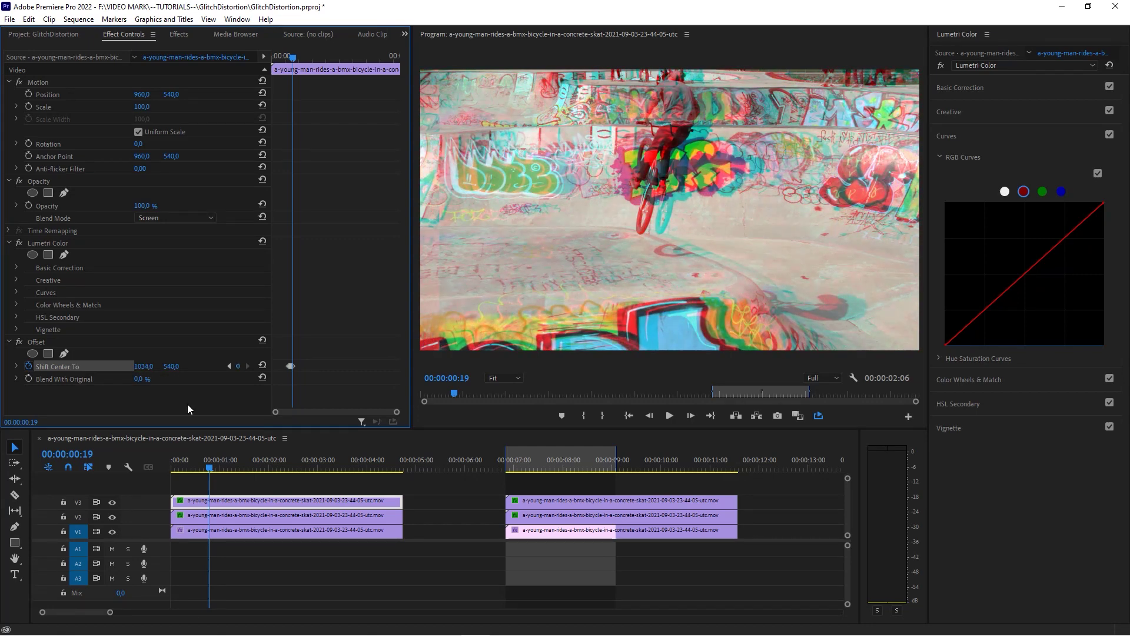
Set the X offset to 911 at frame 20, then back to 960 at frame 21
key(Right)
click(143, 367)
text(1100)
key(Return)
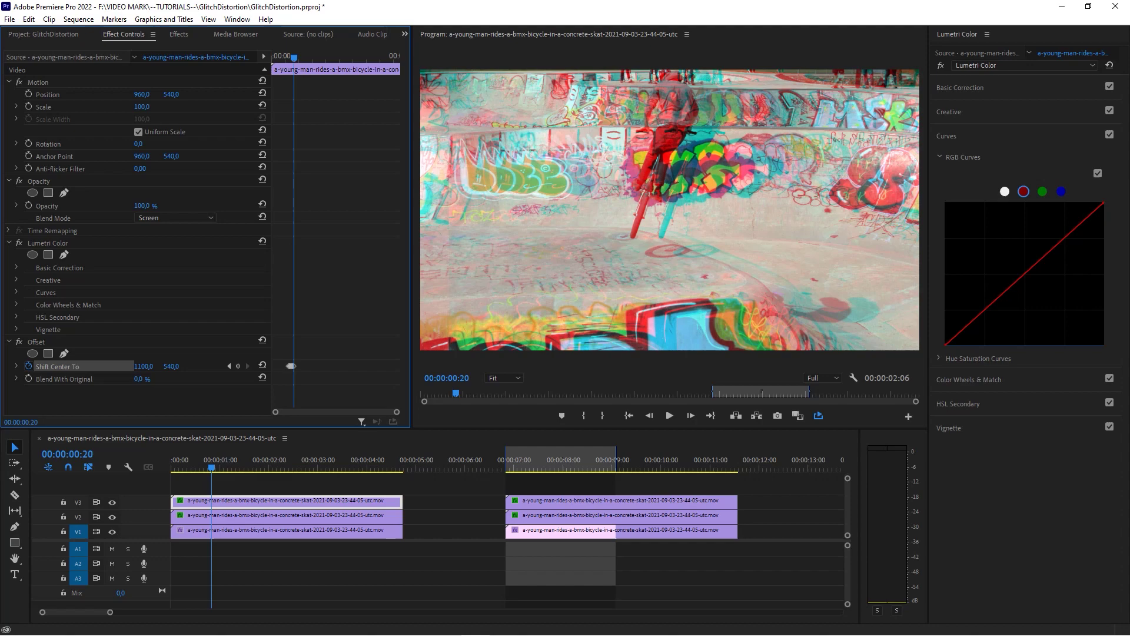
text(911)
key(Return)
key(Right)
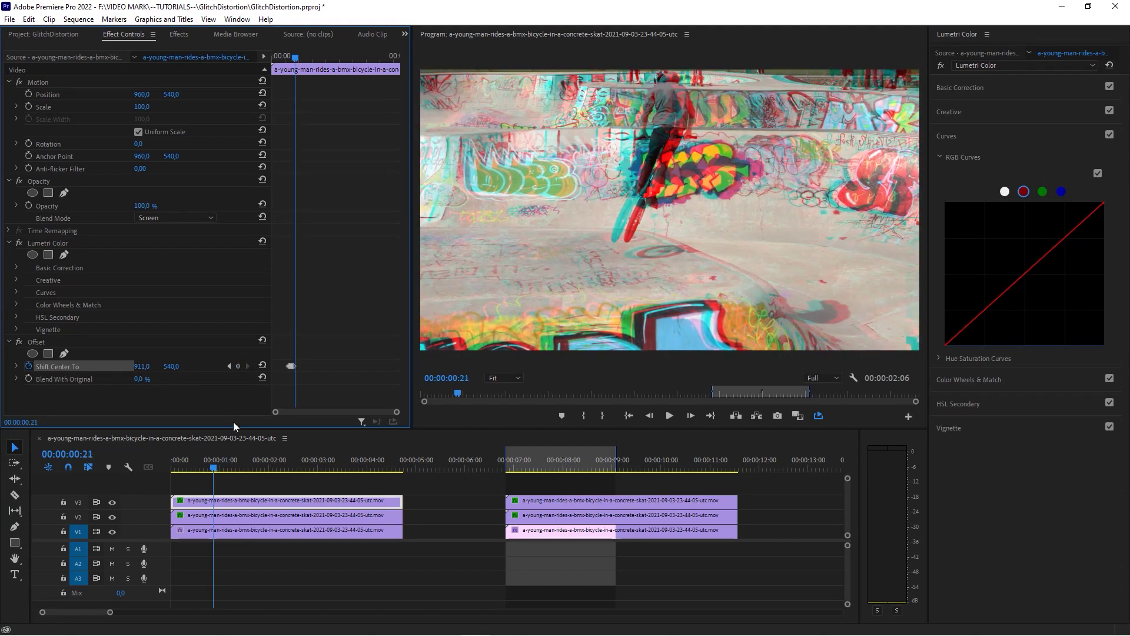
click(142, 366)
text(960)
key(Return)
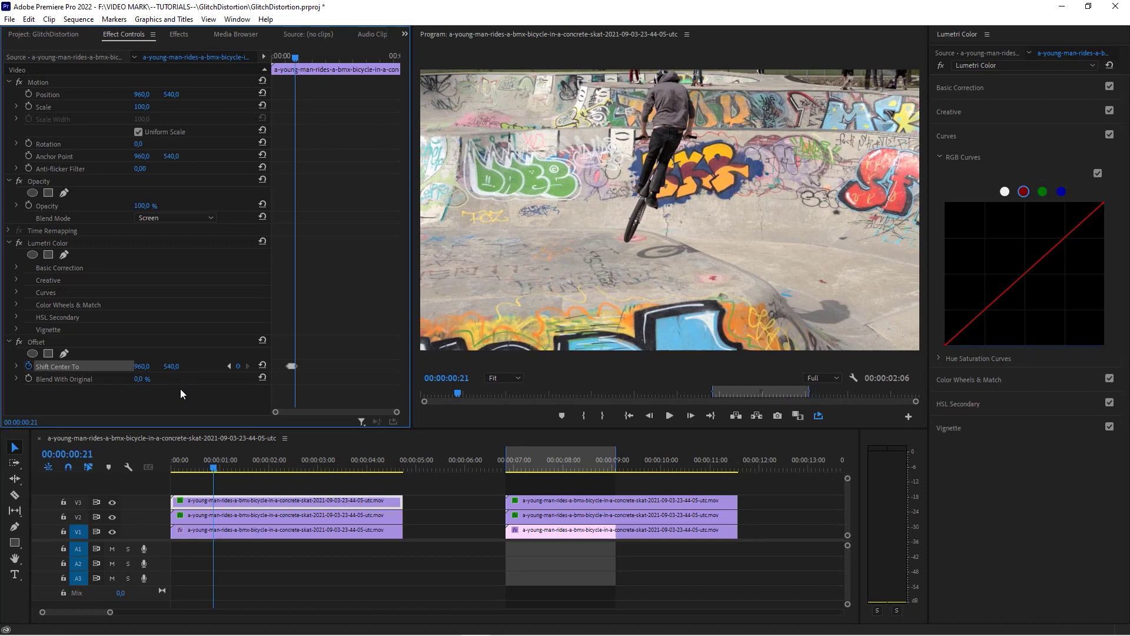
Start keyframing the V2 layer's Shift Center To at the centred position
click(238, 516)
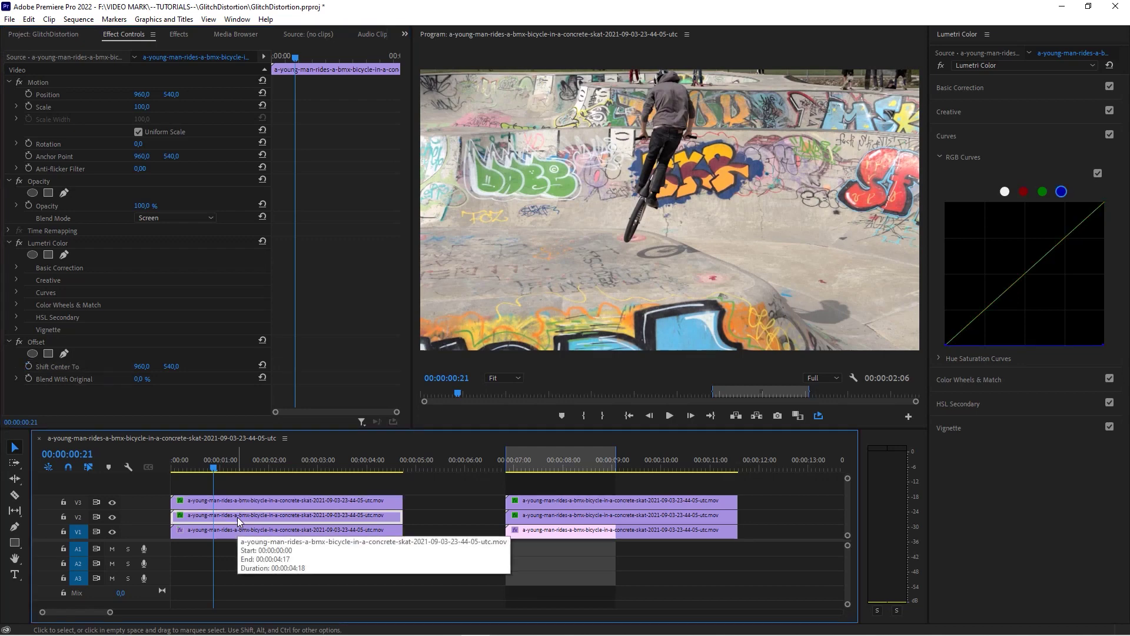
click(28, 366)
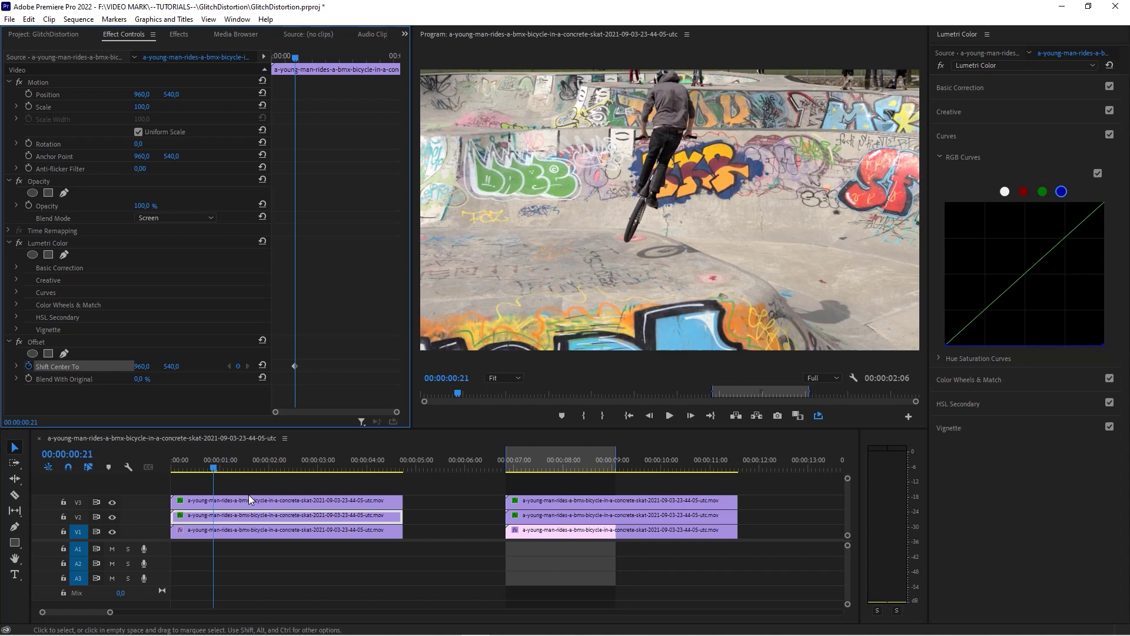
click(246, 500)
Add a centred 960,540 offset keyframe at frame 16 and widen the keyframe view
click(281, 58)
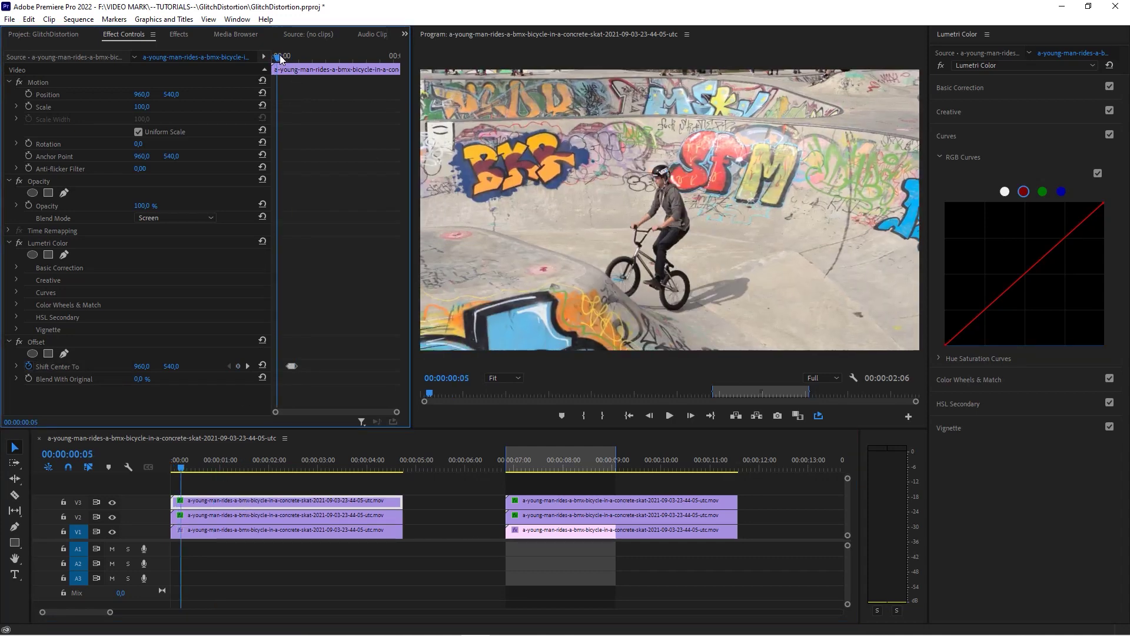
drag(282, 57, 288, 58)
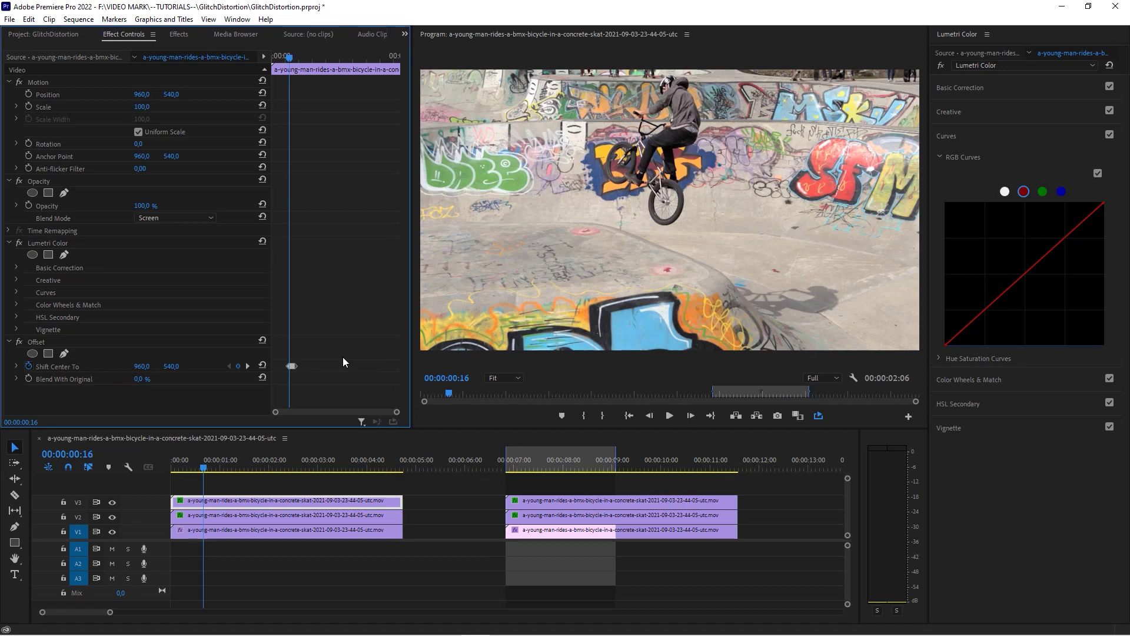
mouse_move(289, 59)
mouse_down()
mouse_move(278, 59)
mouse_move(288, 60)
mouse_up()
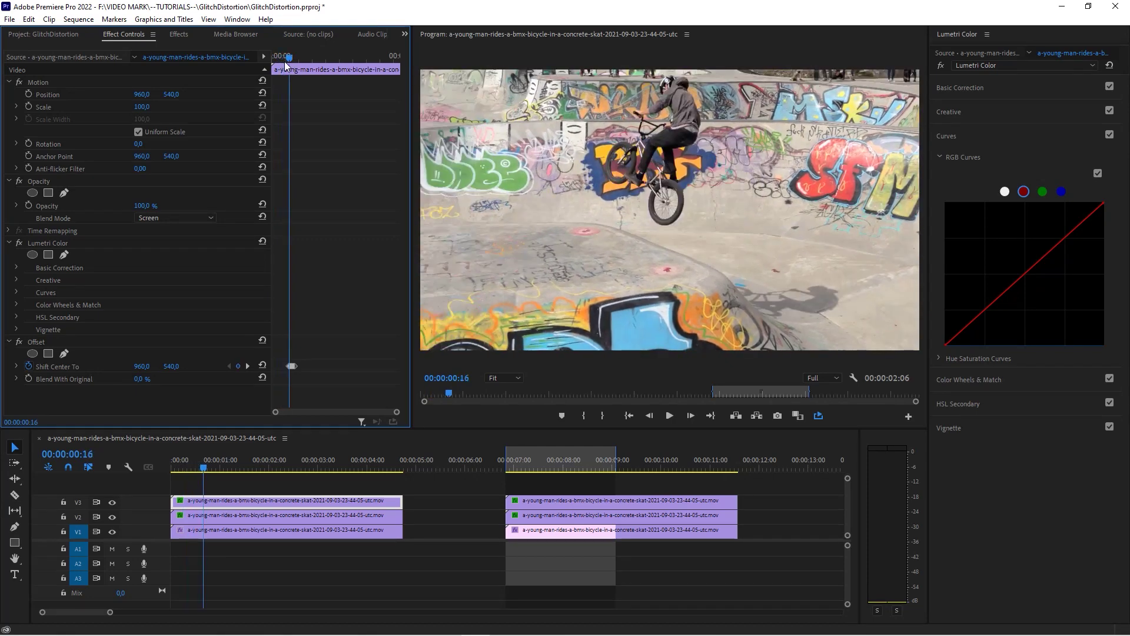
click(228, 518)
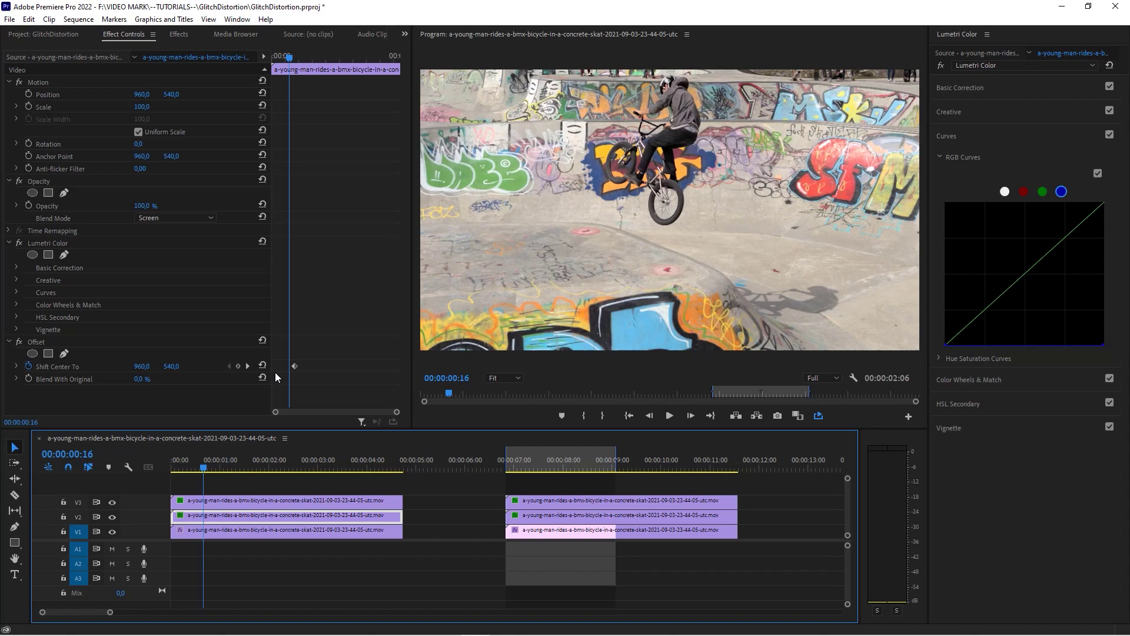
click(238, 366)
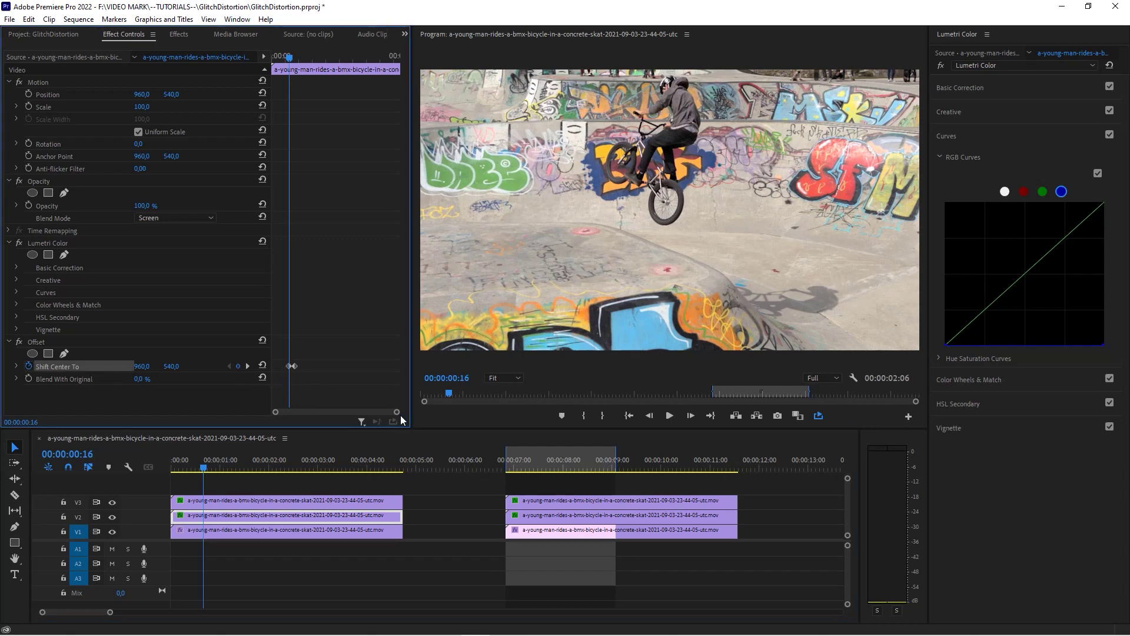
drag(396, 412, 307, 409)
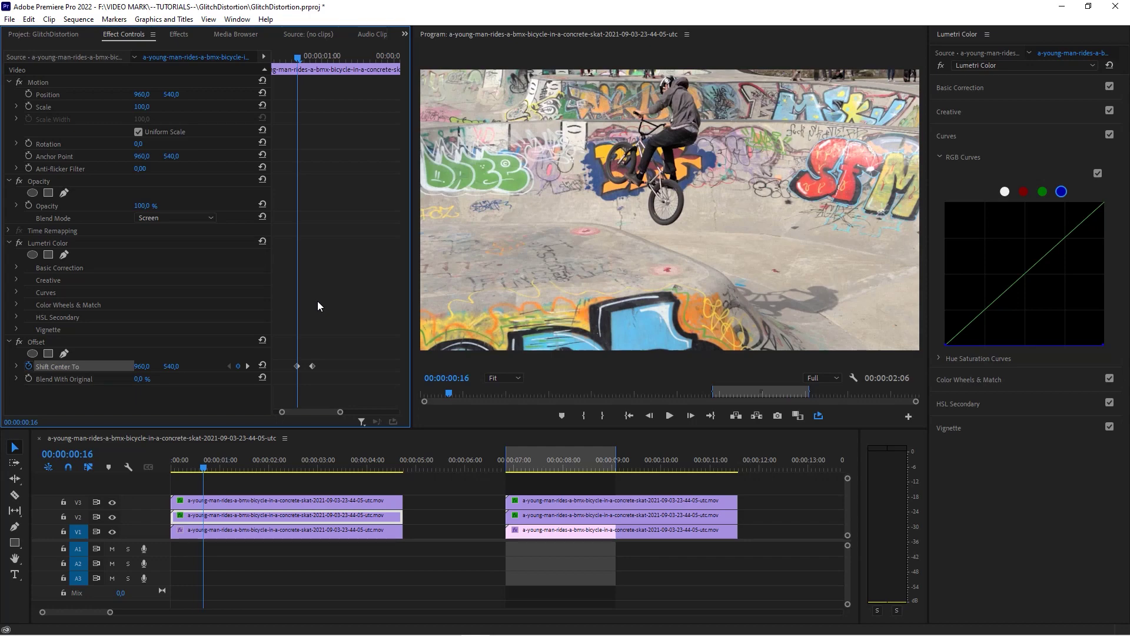
Scrub the V2 layer's X and Y offset to different positions on frames 17, 18 and 19
key(Right)
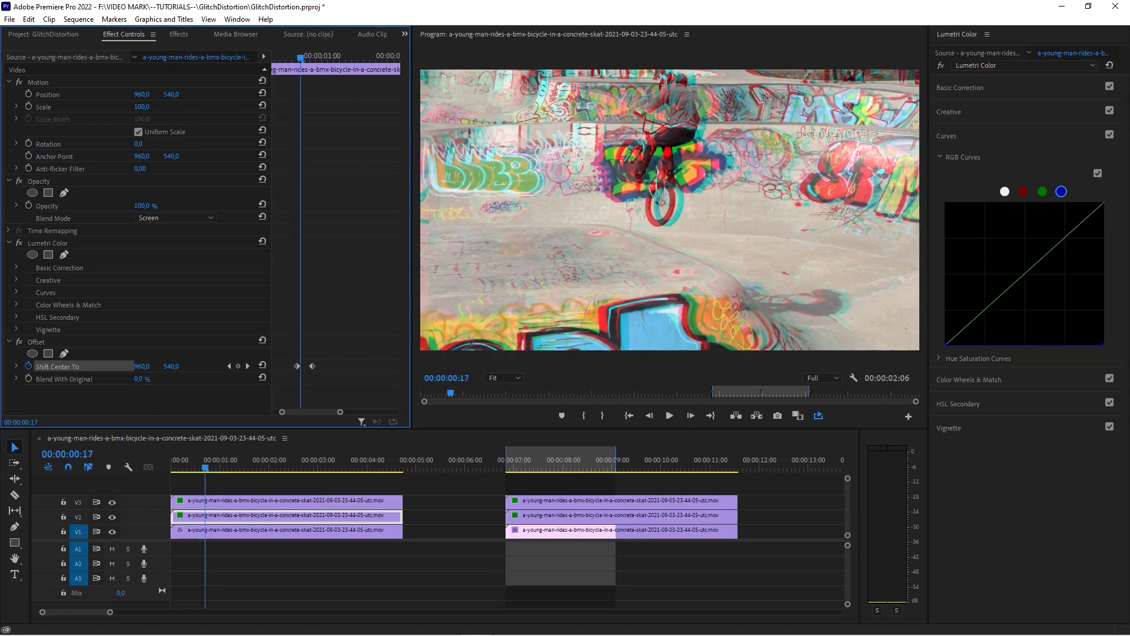
drag(142, 366, 123, 366)
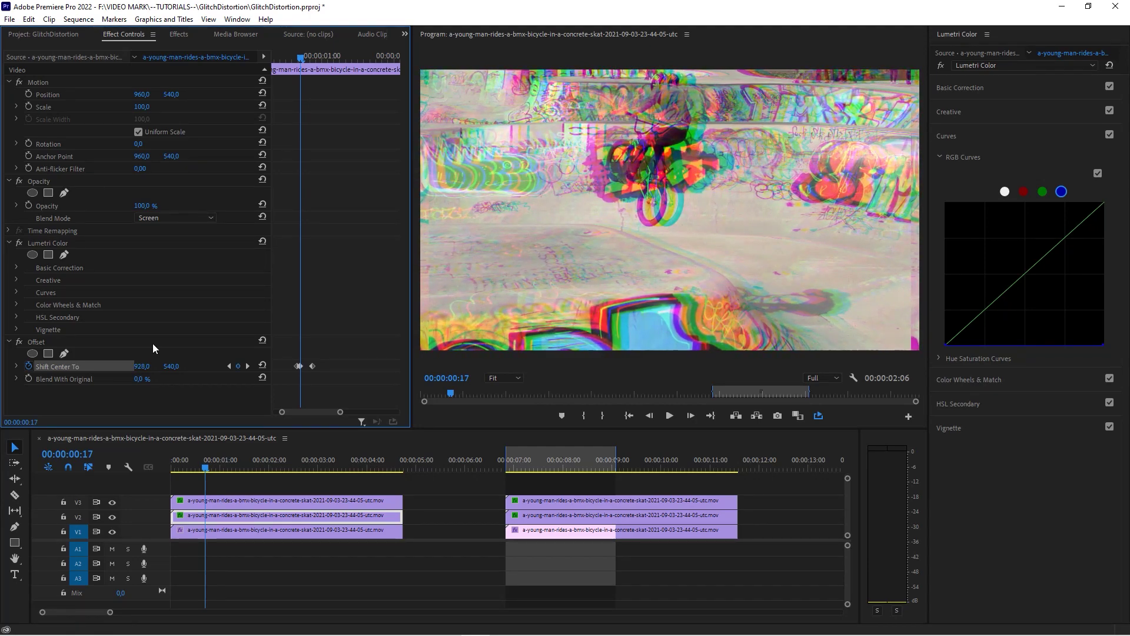
mouse_move(171, 366)
mouse_down()
mouse_move(183, 366)
mouse_move(153, 366)
mouse_up()
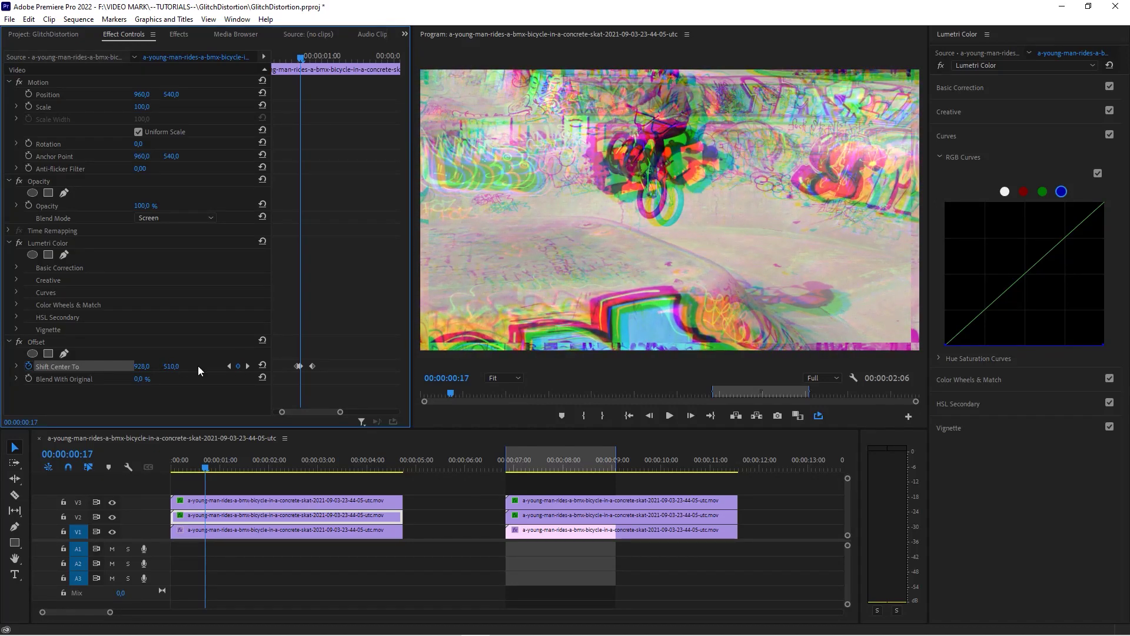
key(Right)
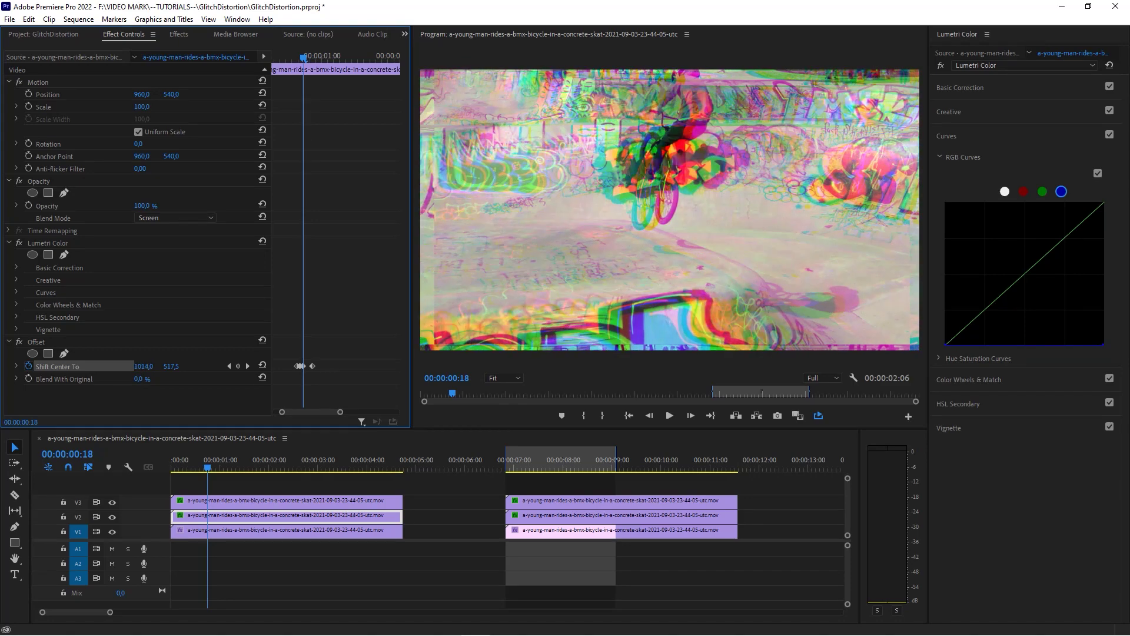
drag(144, 366, 193, 367)
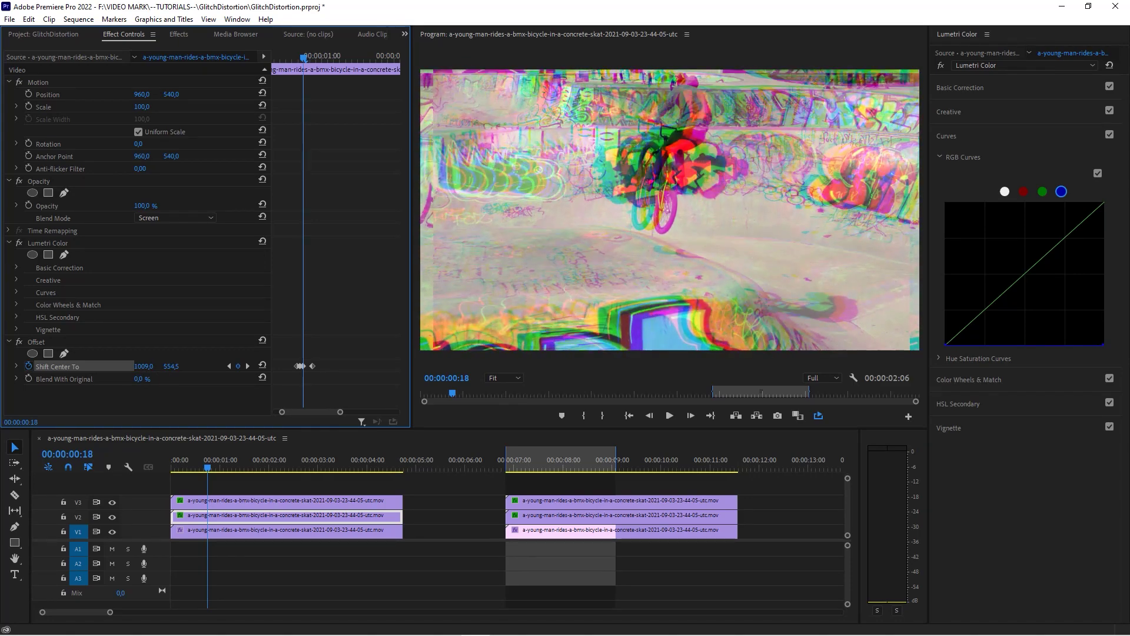
key(Right)
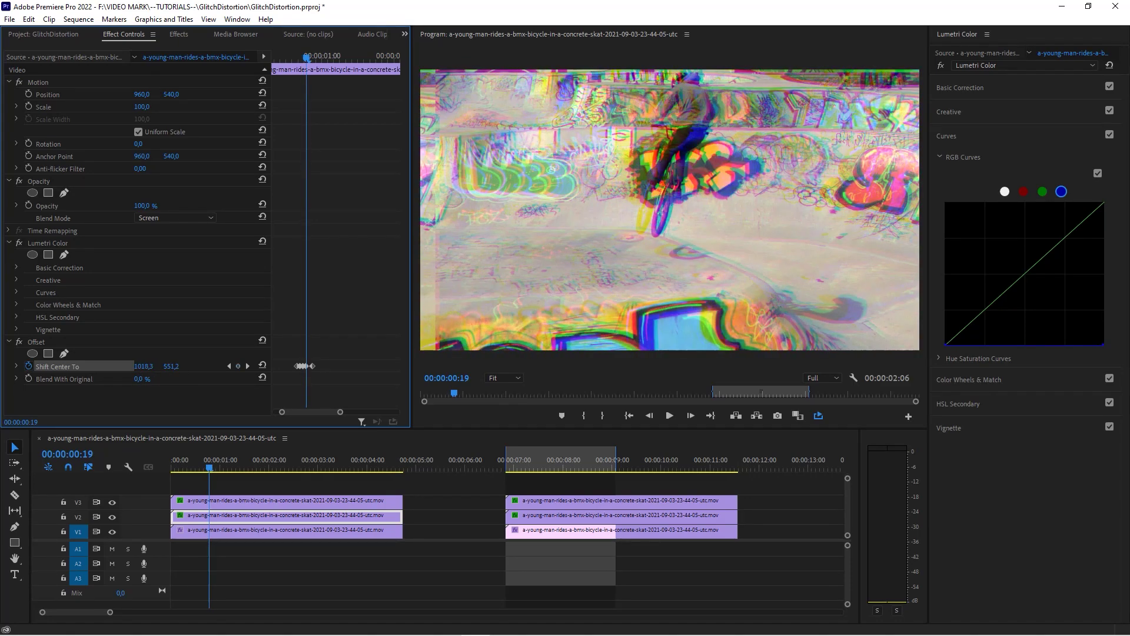
drag(143, 366, 70, 366)
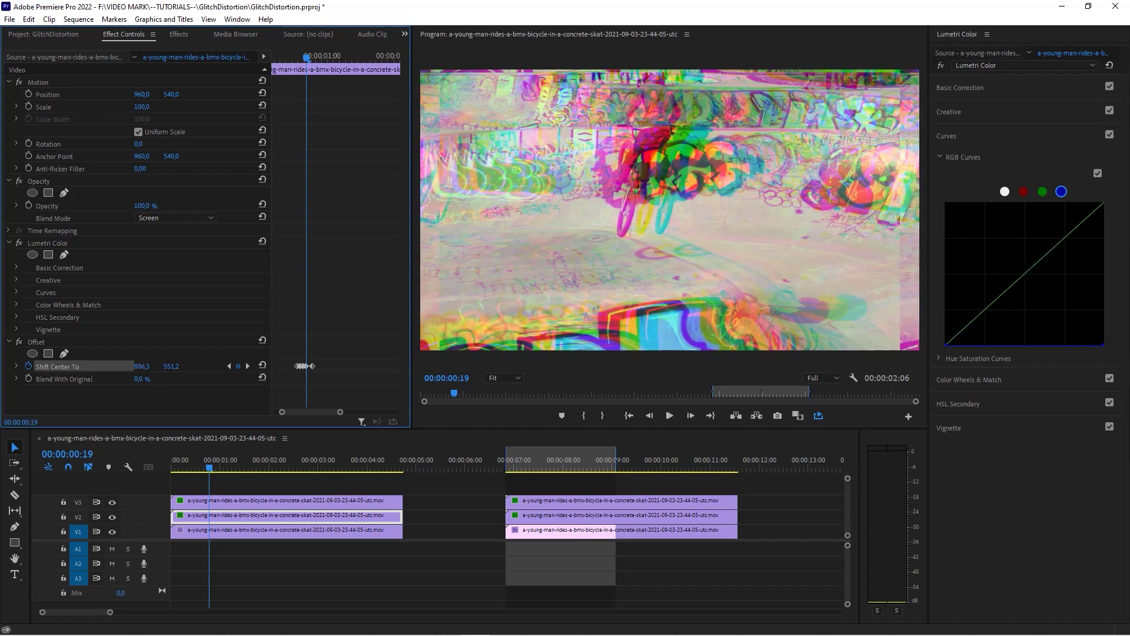
drag(172, 366, 122, 367)
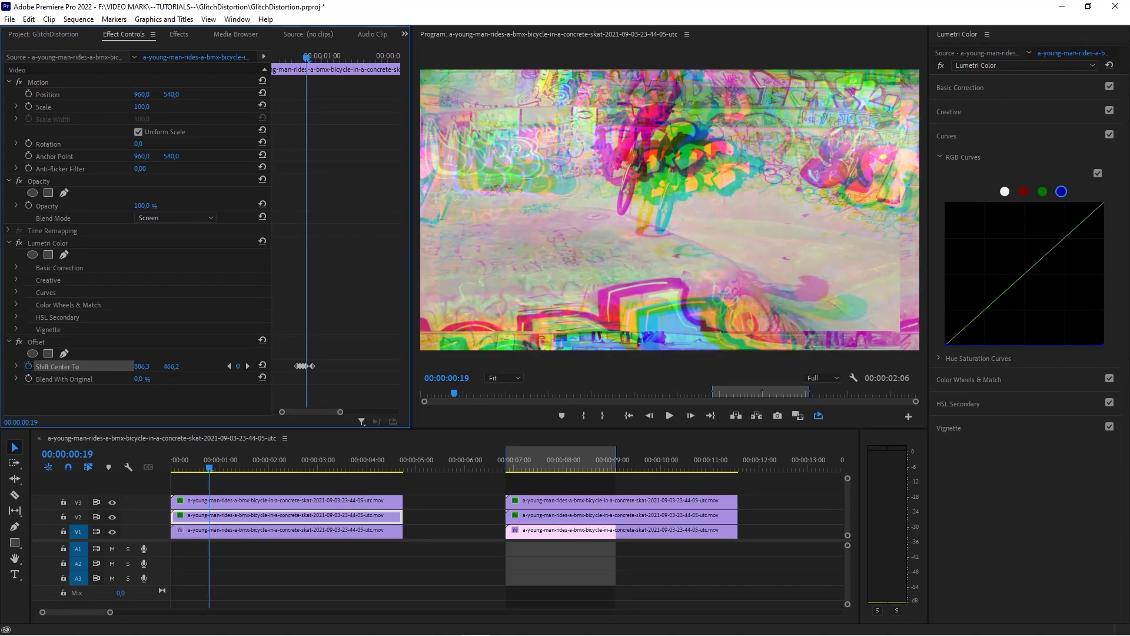
key(Right)
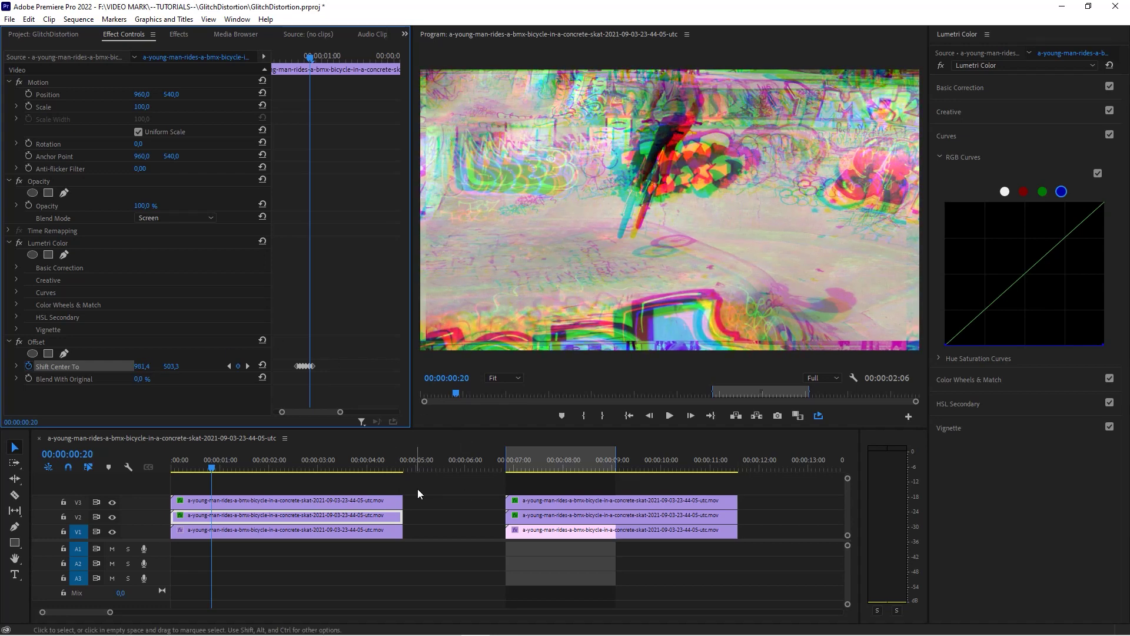
Set an out point near the clip start, play the range, then return to the glitch frames
drag(222, 468, 256, 471)
key(o)
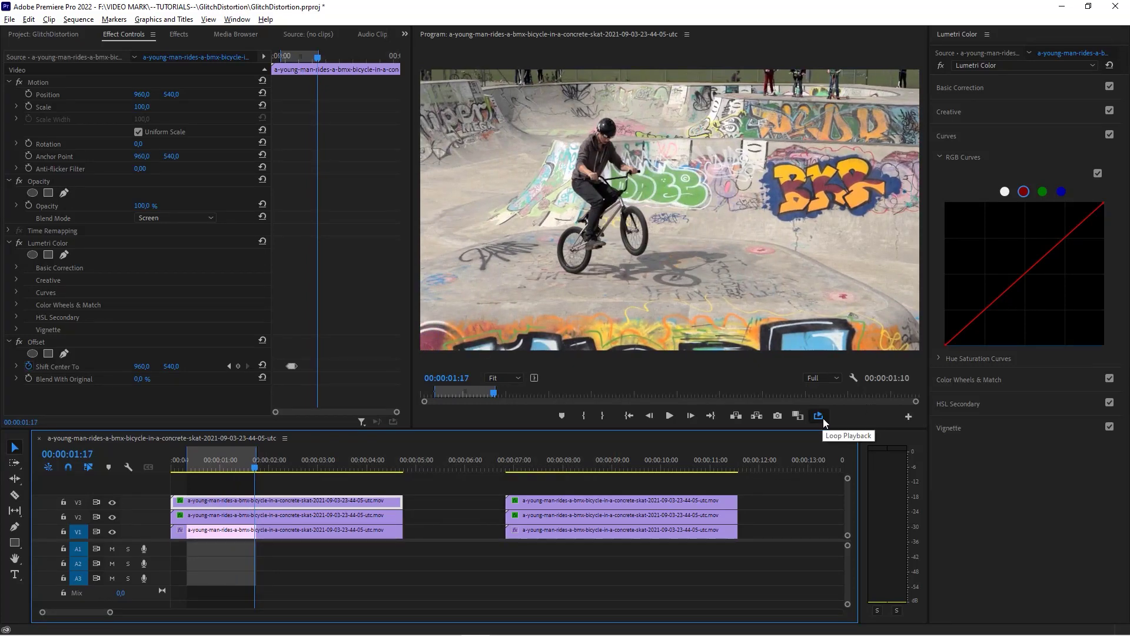
click(669, 415)
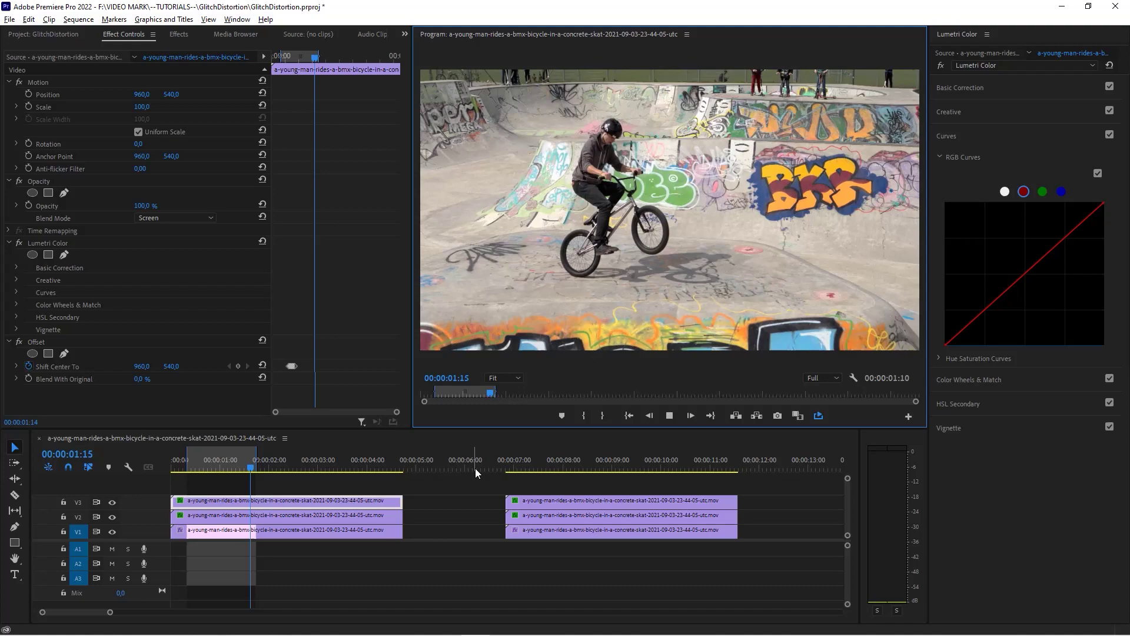
click(671, 416)
mouse_move(200, 465)
mouse_down()
mouse_move(228, 471)
mouse_move(197, 471)
mouse_move(217, 476)
mouse_move(207, 478)
mouse_up()
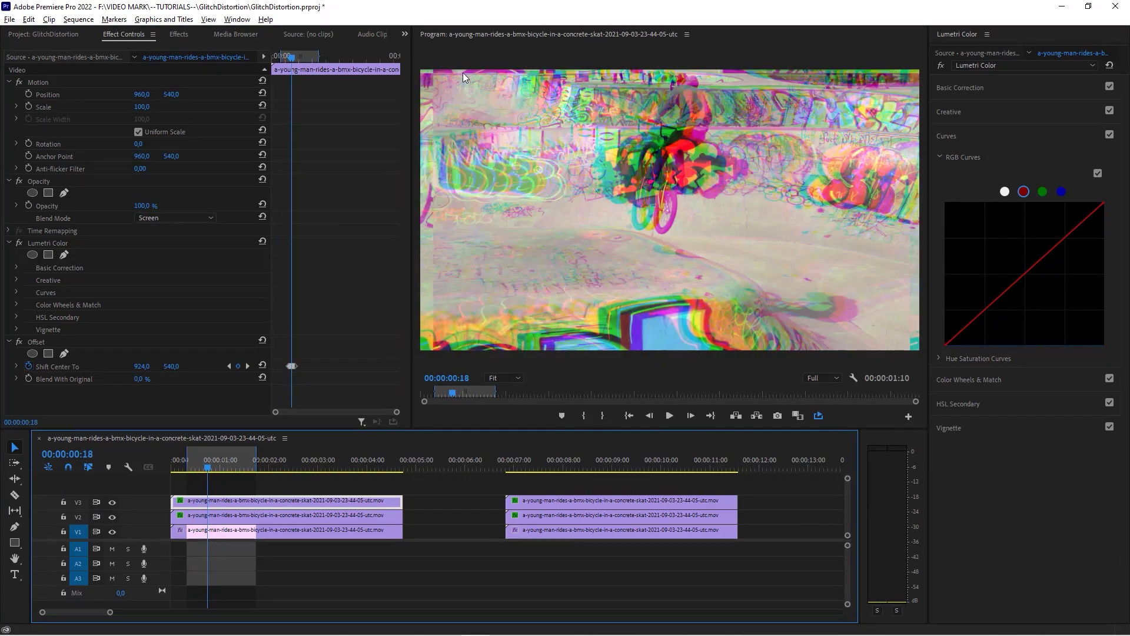